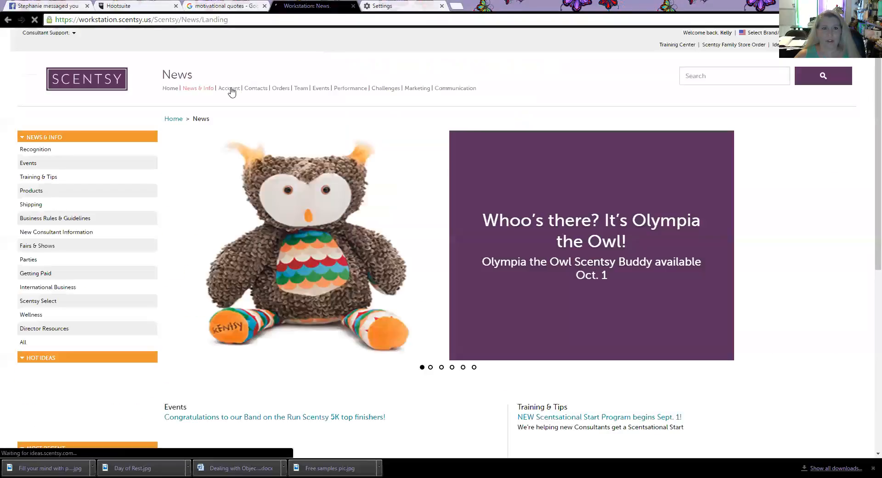
Step: Browse the Order History table to find the Hocus pocus basket order
left_click(278, 88)
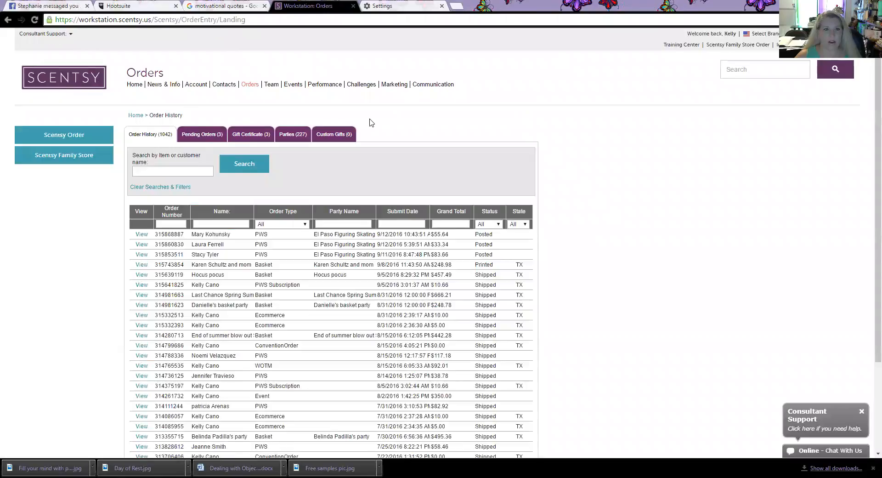
scroll(372, 122, "down", 1)
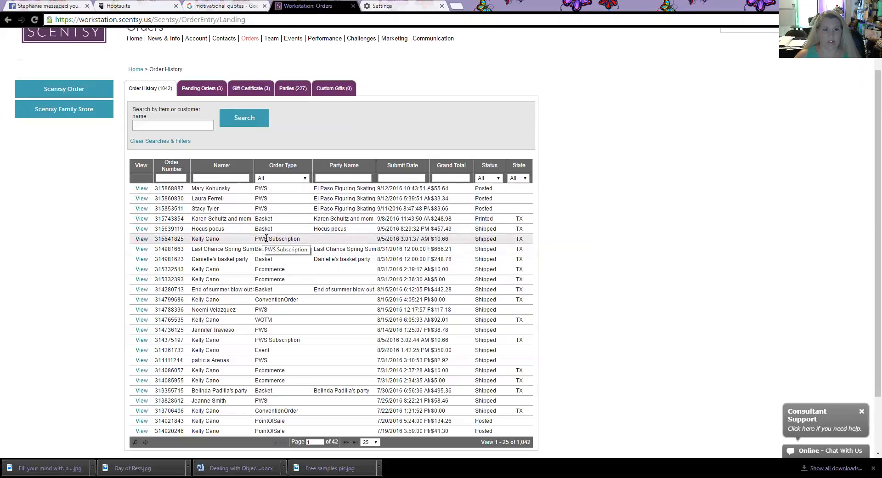
scroll(285, 232, "up", 1)
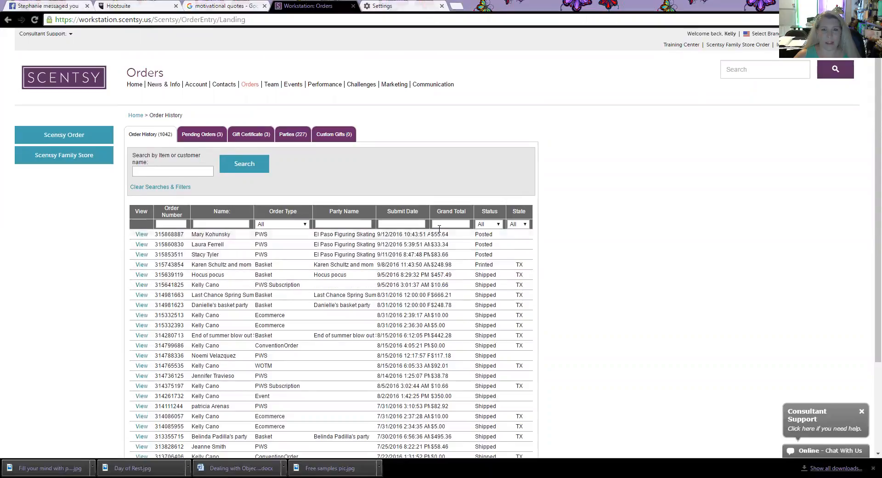
scroll(504, 252, "down", 1)
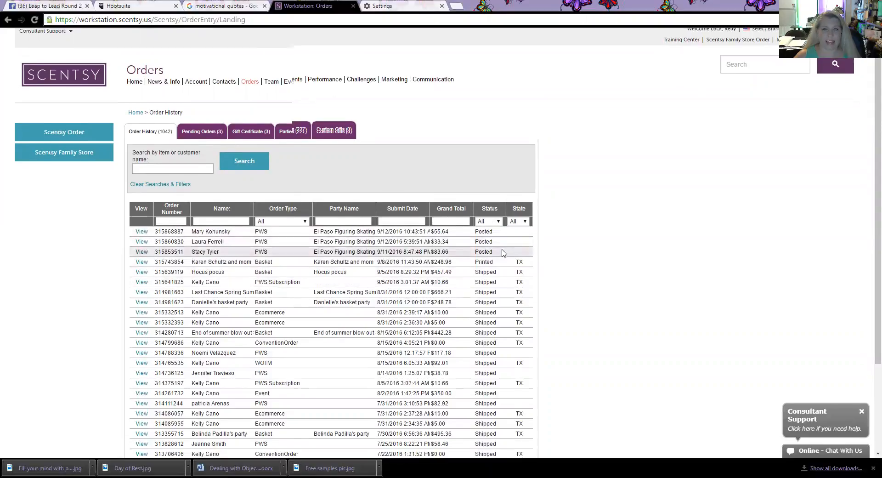
scroll(505, 253, "down", 2)
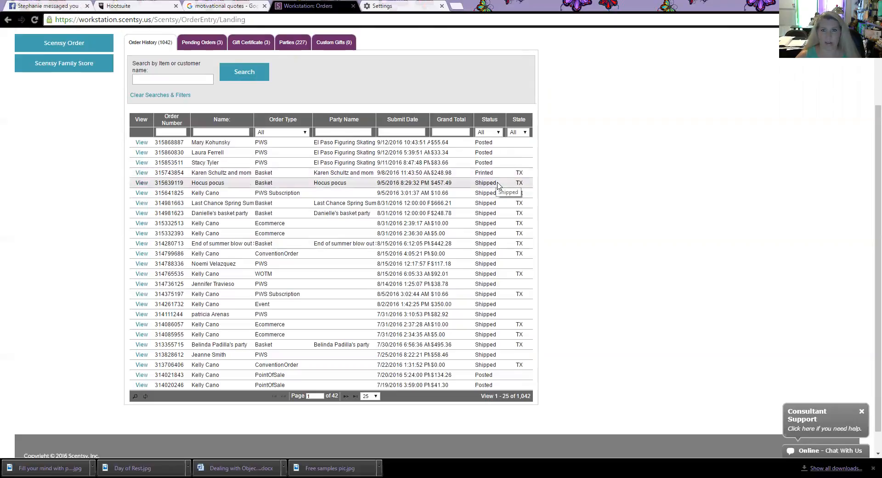
scroll(482, 182, "down", 1)
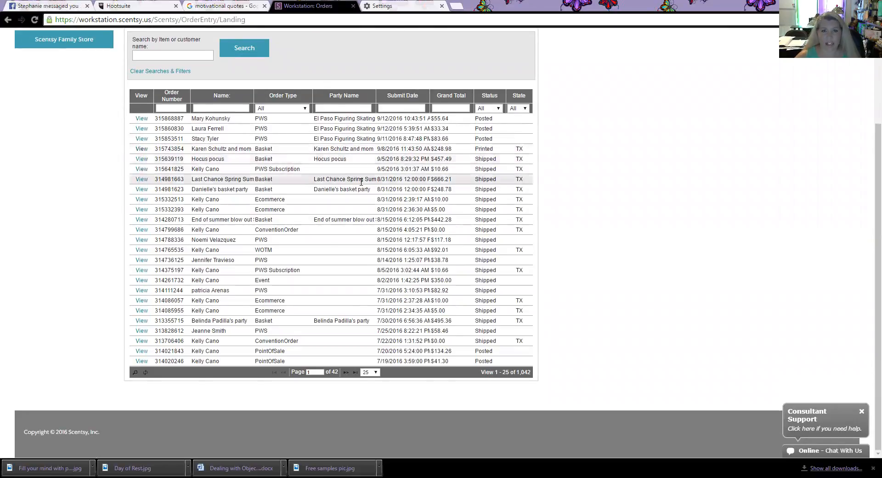
Step: Review the Hocus pocus basket receipt and bring up its shipment tracking
left_click(141, 159)
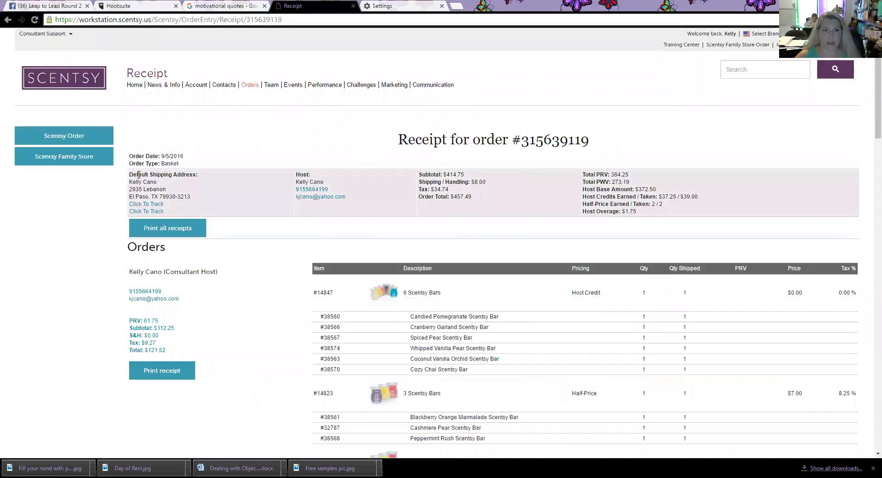
scroll(187, 190, "down", 4)
scroll(187, 189, "up", 1)
scroll(187, 190, "down", 1)
scroll(187, 190, "up", 1)
left_click(150, 89)
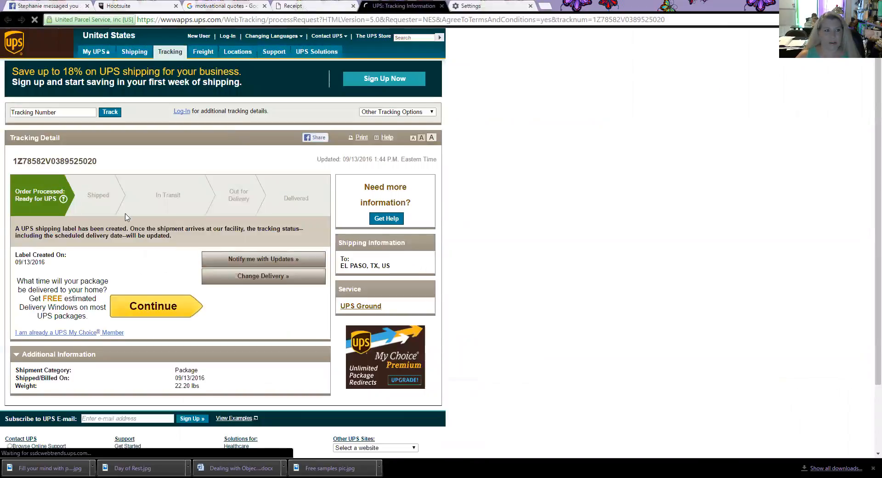
Step: Check the UPS tracking detail, then return to the Scentsy order receipt
scroll(125, 216, "down", 1)
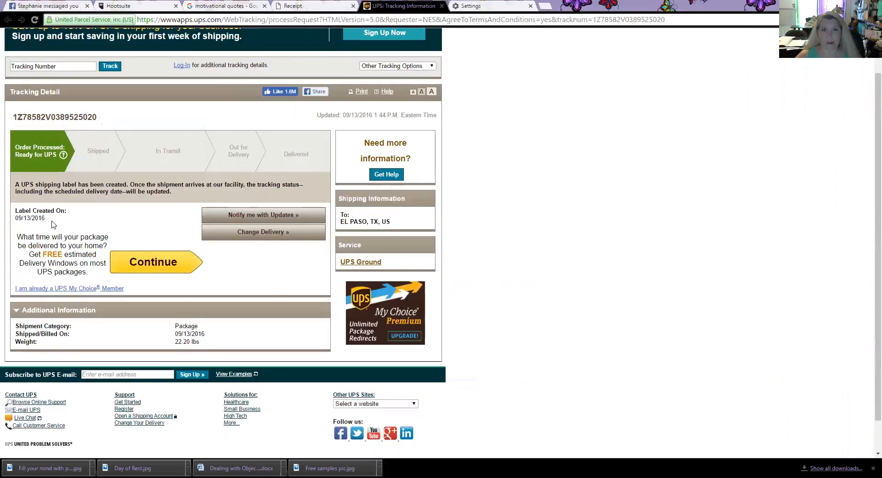
left_click(328, 7)
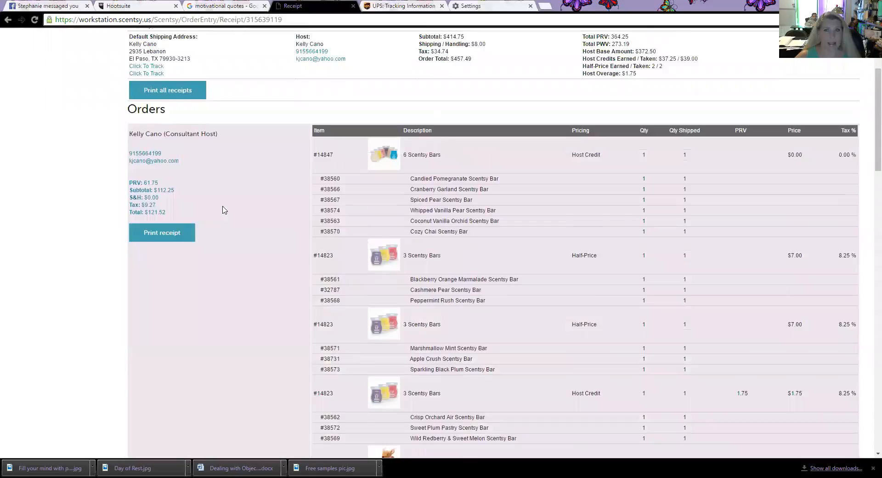
Step: Open the $666.21 basket order receipt from the order history and follow its tracking link
scroll(216, 202, "down", 1)
scroll(230, 165, "up", 4)
left_click(248, 86)
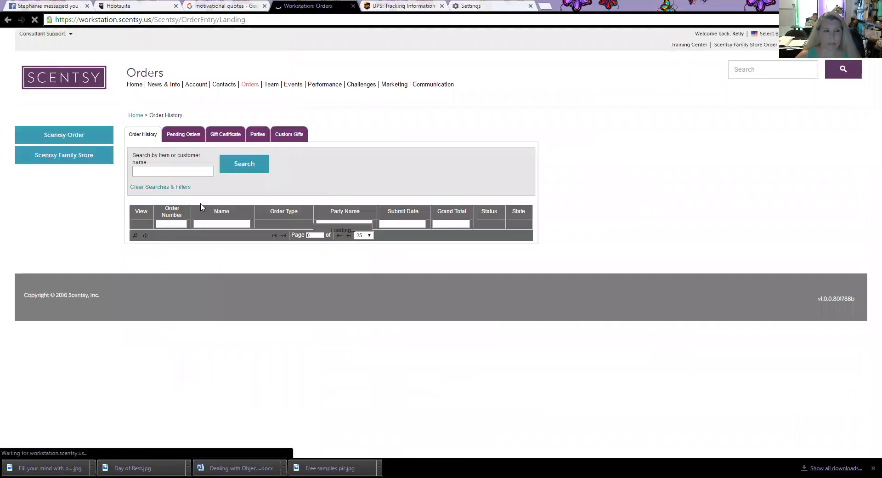
scroll(174, 216, "down", 2)
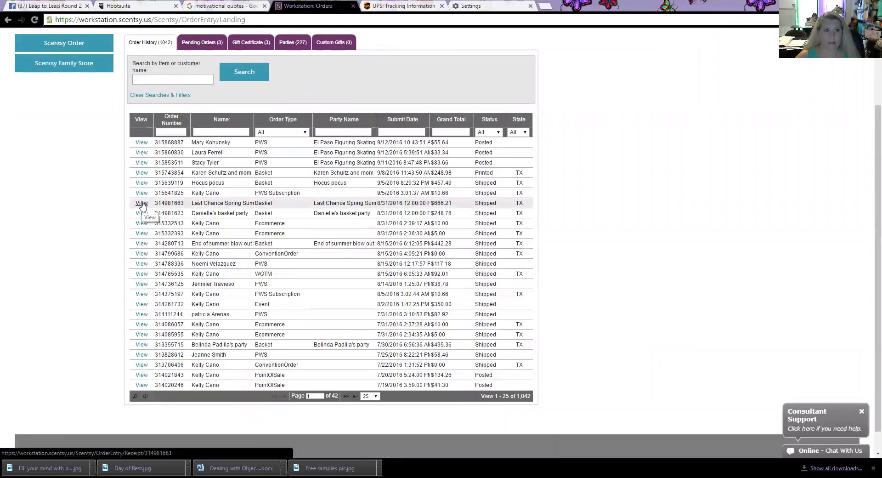
left_click(142, 203)
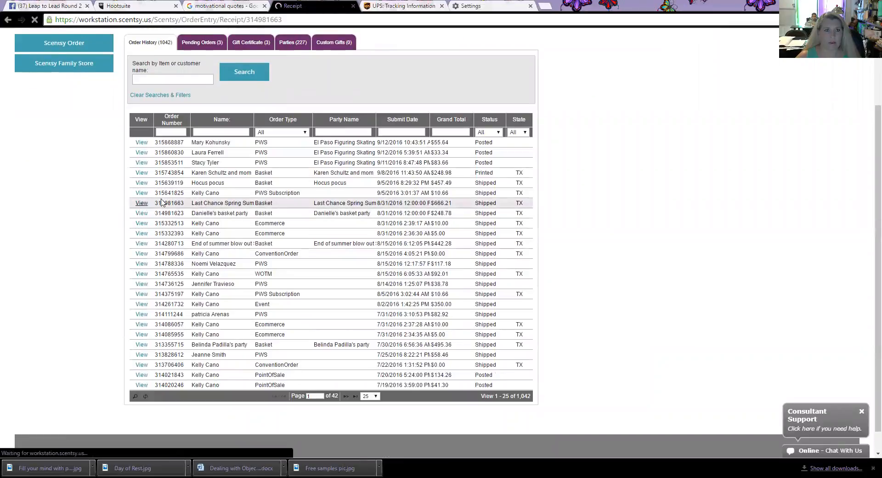
scroll(184, 193, "down", 3)
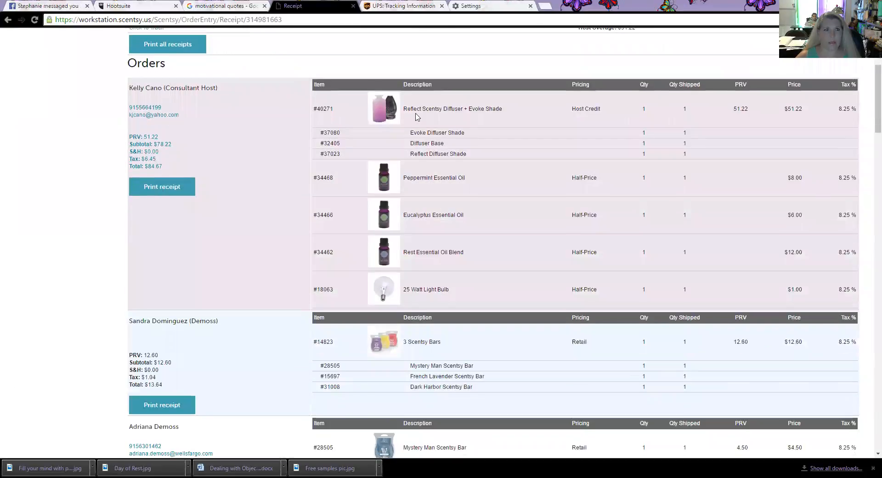
left_click(184, 189)
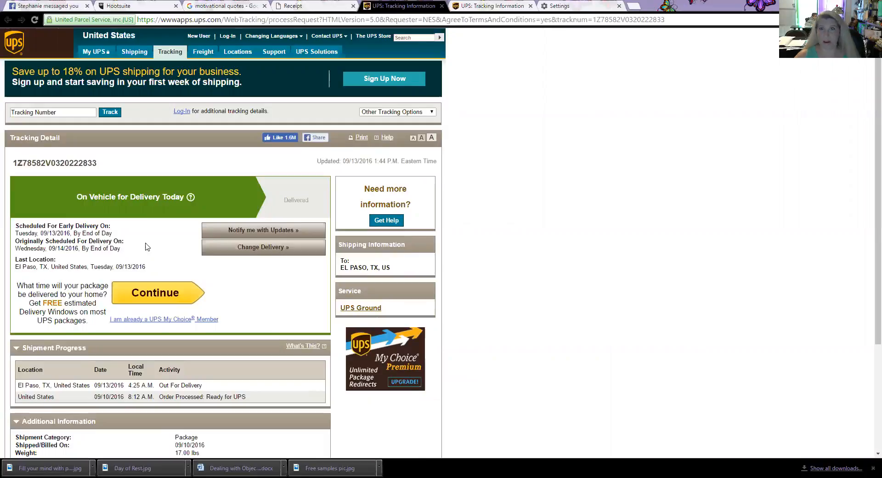
Step: Go back from the receipt to Orders and start a new Scentsy product order
left_click(311, 8)
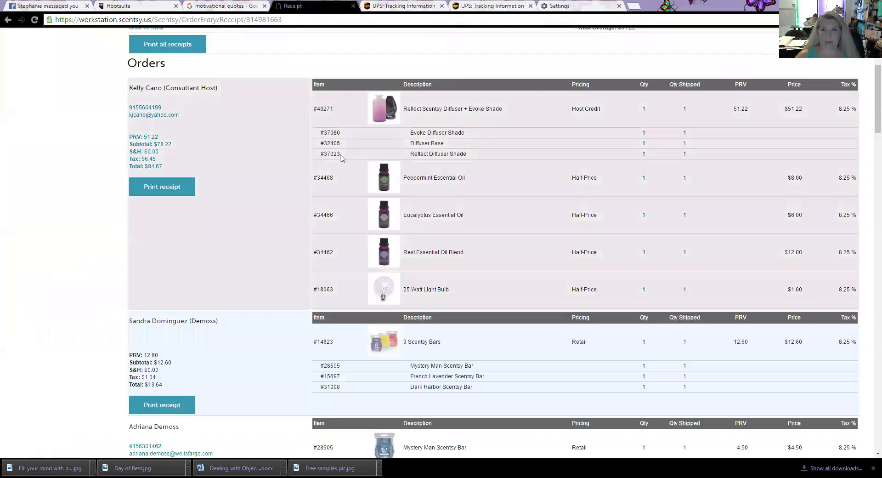
scroll(326, 124, "up", 4)
left_click(250, 85)
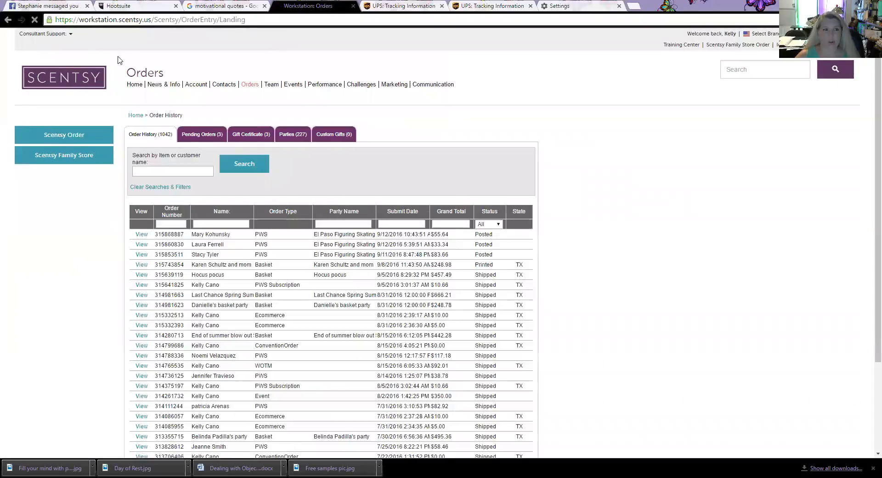
left_click(69, 134)
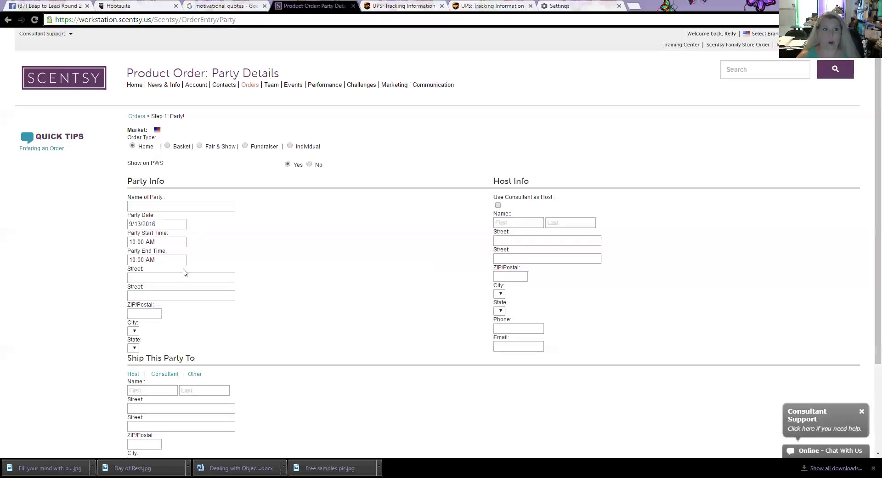
Step: Try the Basket, Fair & Show and Fundraiser order types in turn
left_click(168, 148)
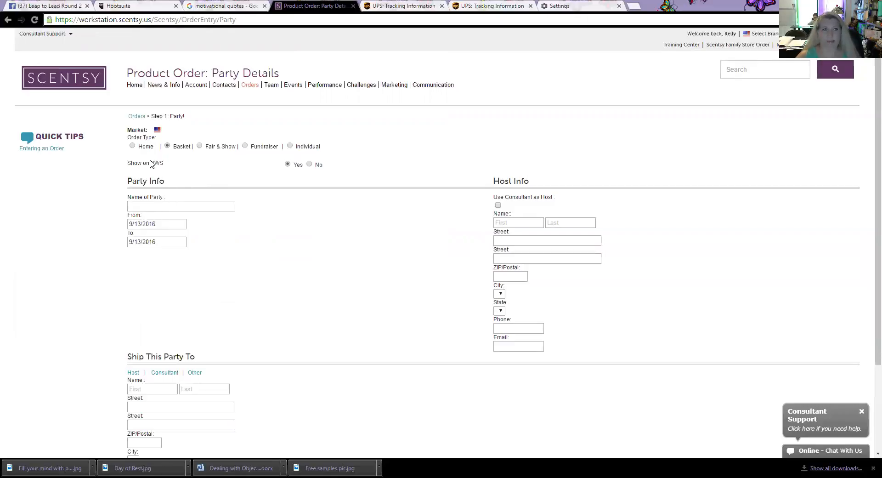
left_click(199, 146)
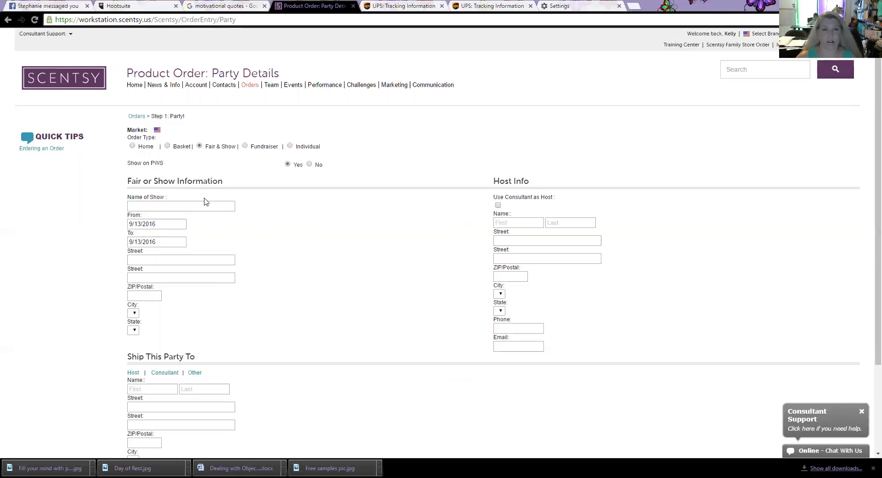
left_click(245, 146)
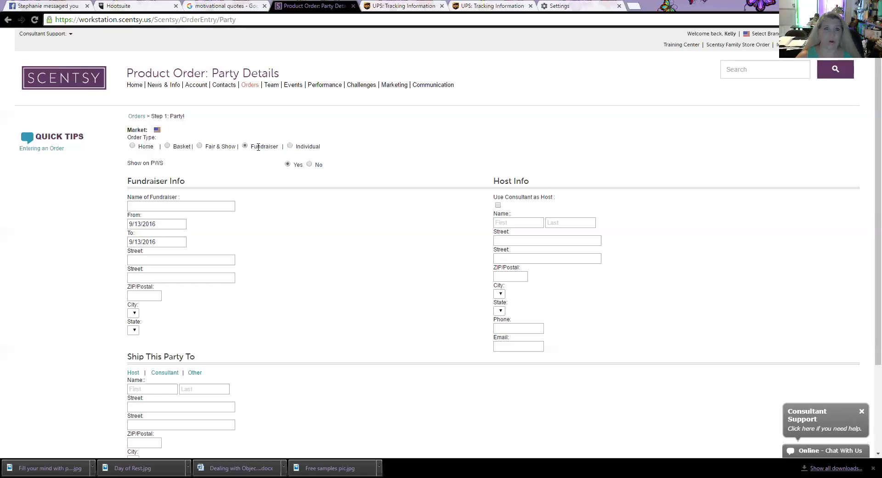
Step: Preview the Individual order form, then switch the order type back to Home
left_click(290, 147)
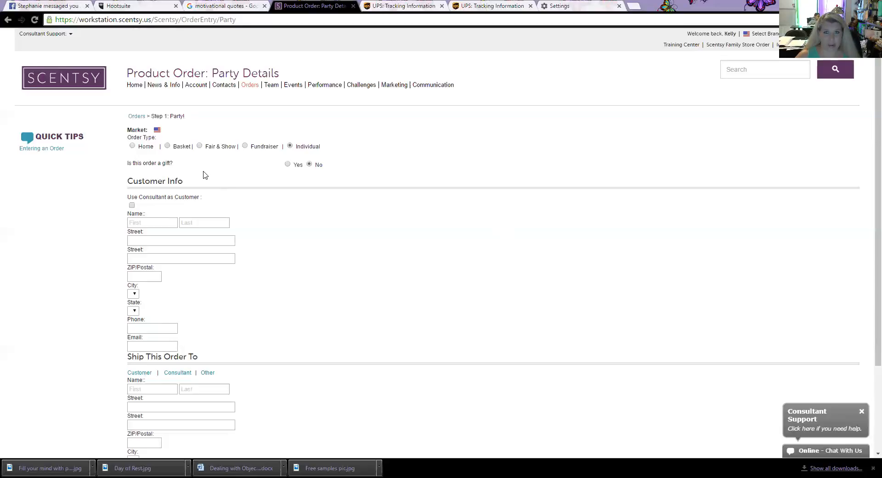
scroll(205, 175, "down", 1)
scroll(206, 175, "up", 1)
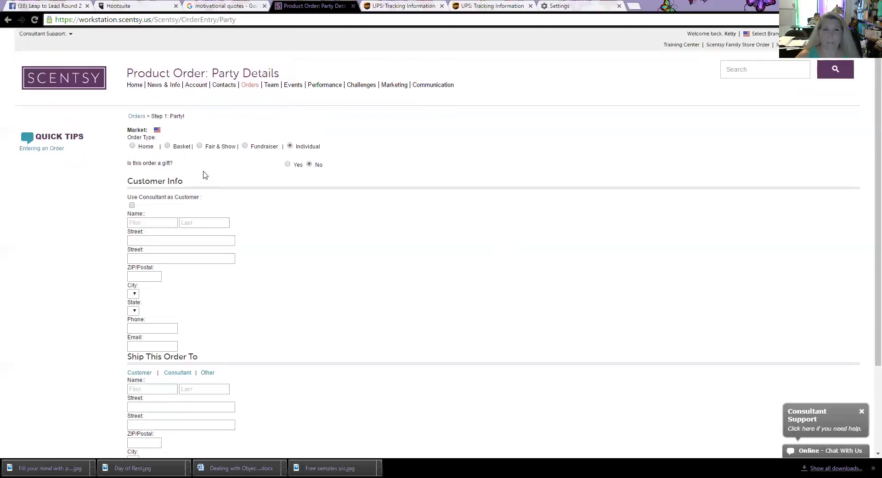
left_click(133, 146)
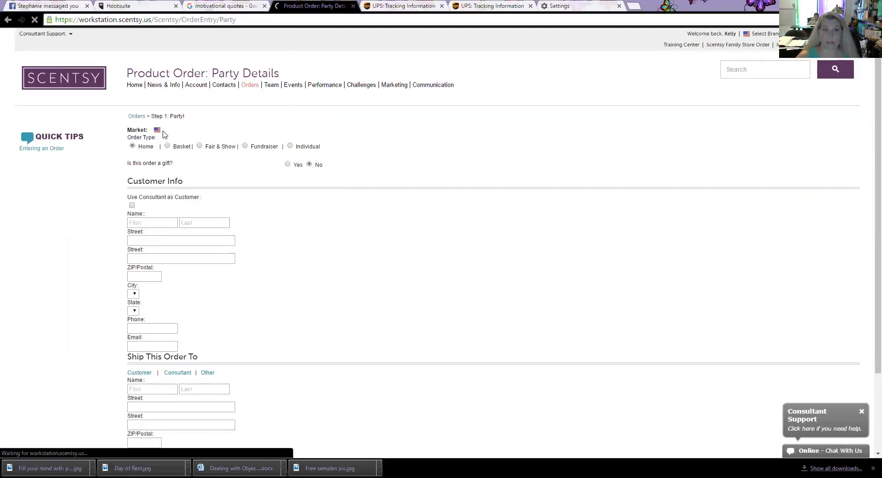
Step: Scroll through the reloaded Home form's Party Info, Host Info and Ship This Party To sections
scroll(184, 144, "down", 1)
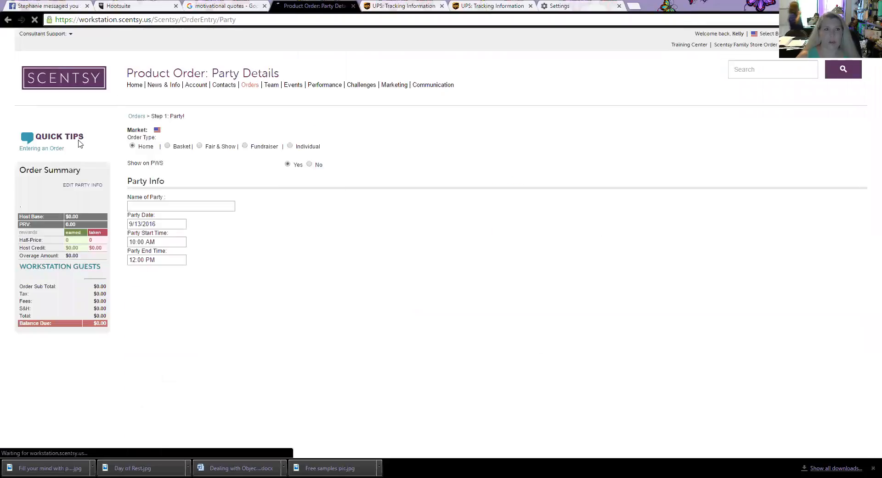
scroll(226, 255, "down", 1)
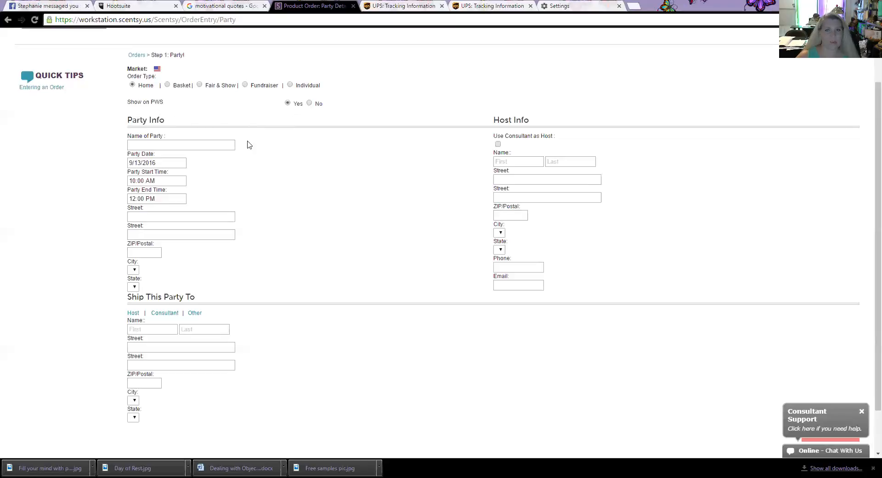
scroll(248, 145, "up", 2)
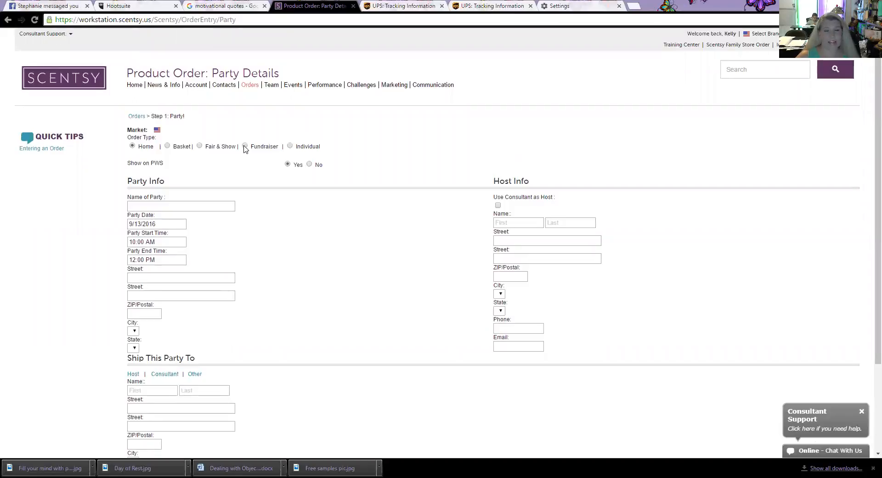
scroll(313, 234, "down", 1)
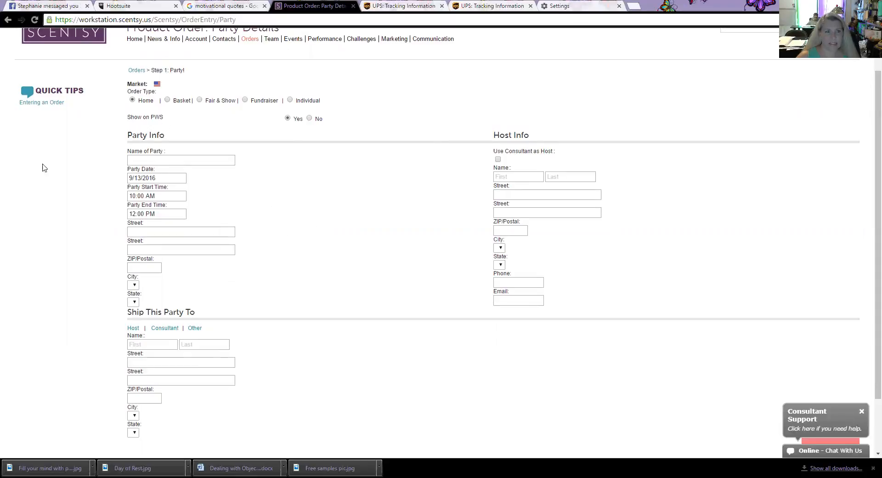
Step: Name the party 'Home Party Test', keep date 9/13/2016, and set start time to 12:00 PM
left_click(145, 159)
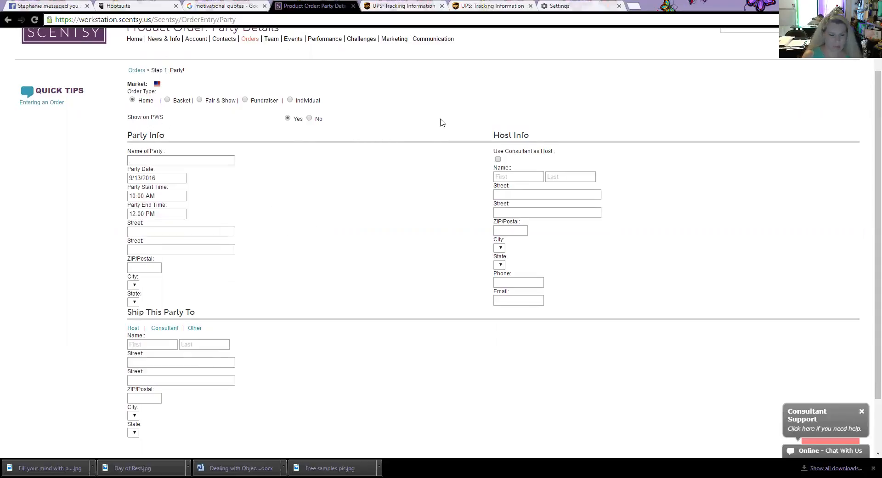
type("H")
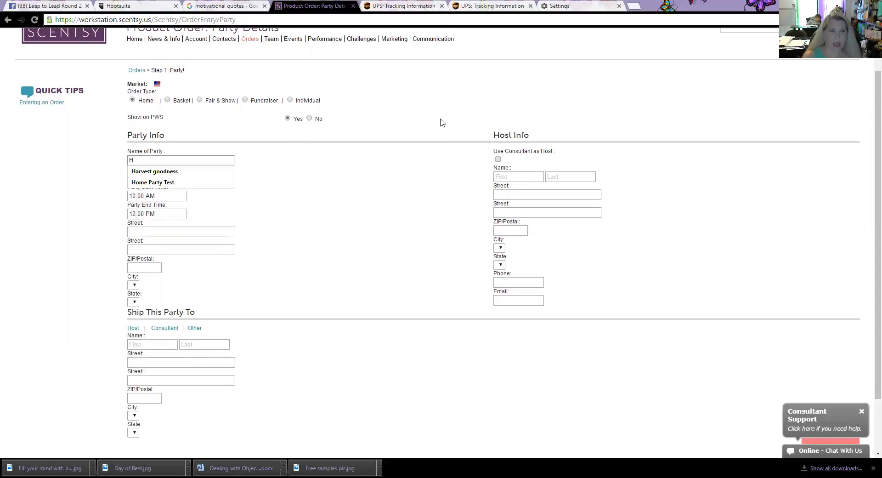
key("Down")
key("Down")
key("Return")
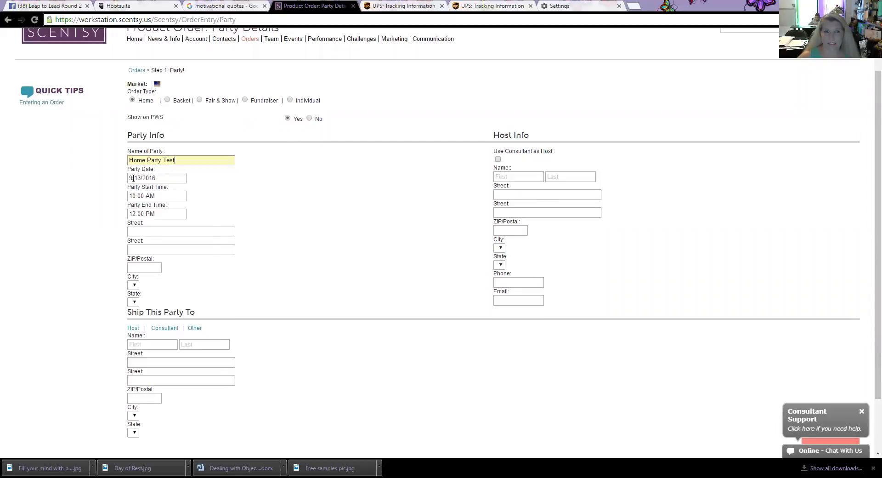
left_click(133, 178)
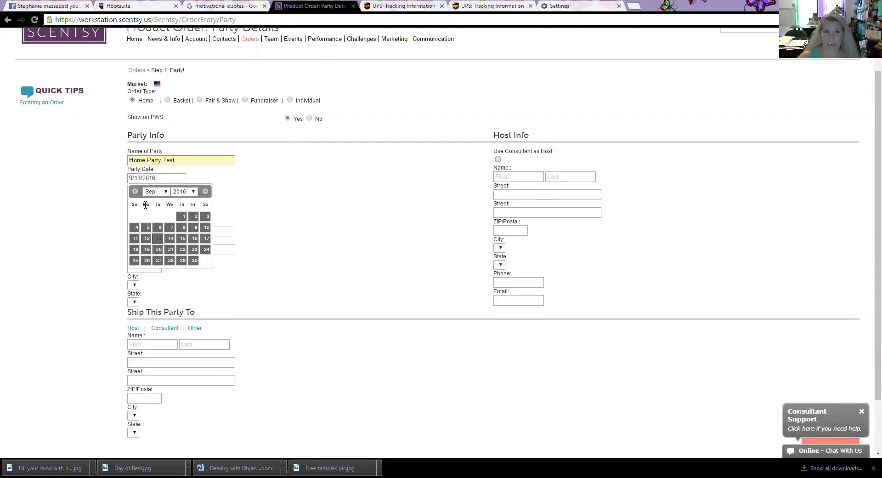
left_click(240, 203)
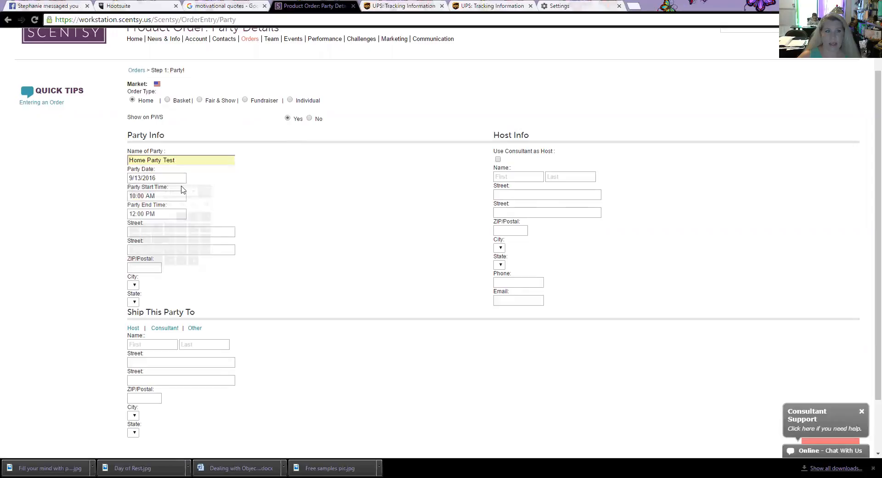
left_click(137, 198)
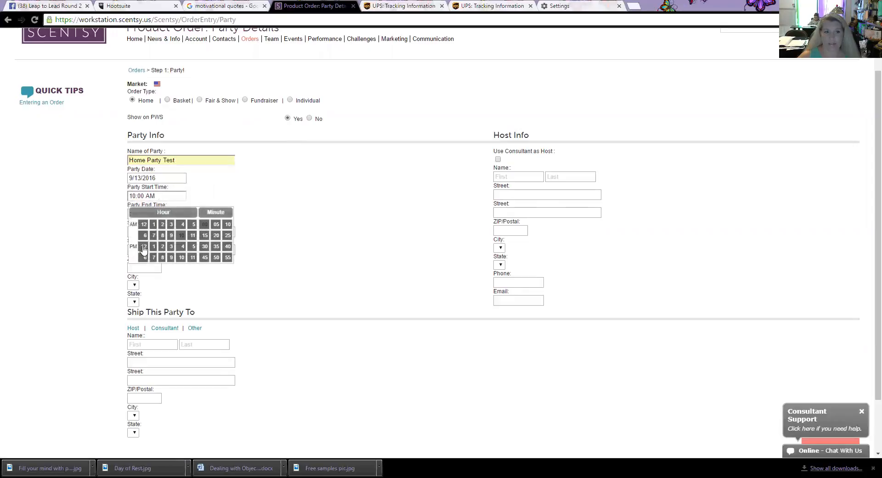
left_click(143, 249)
left_click(271, 203)
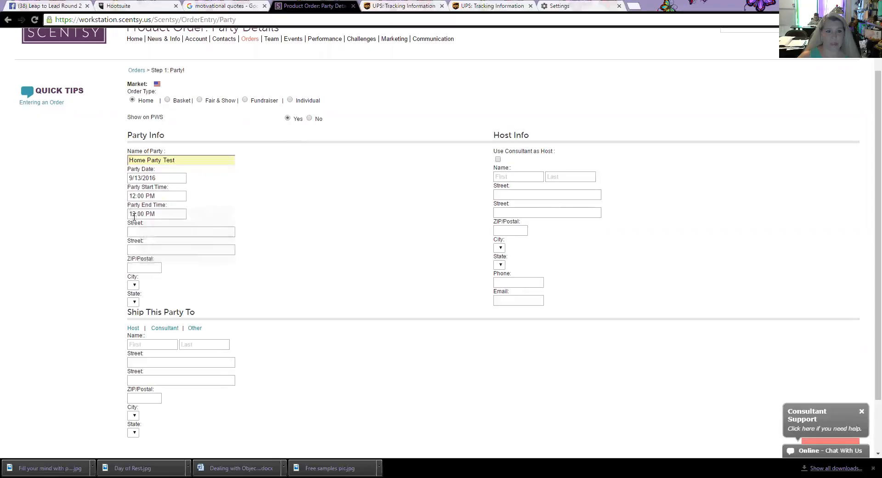
Step: Set the party end time to 1:00 PM
left_click(137, 212)
left_click(153, 264)
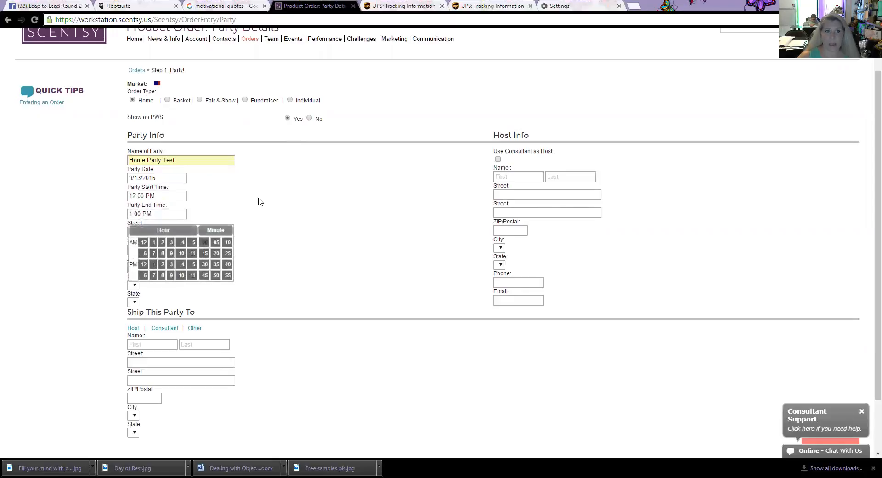
left_click(251, 195)
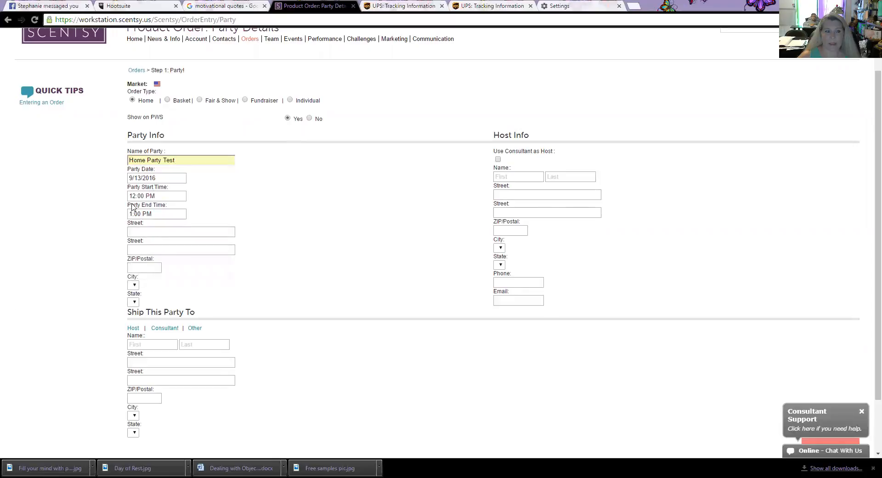
Step: Enter the party location's street address and ZIP code so city and state fill in
left_click(147, 231)
type("123 Scentsy Lane")
key("Tab")
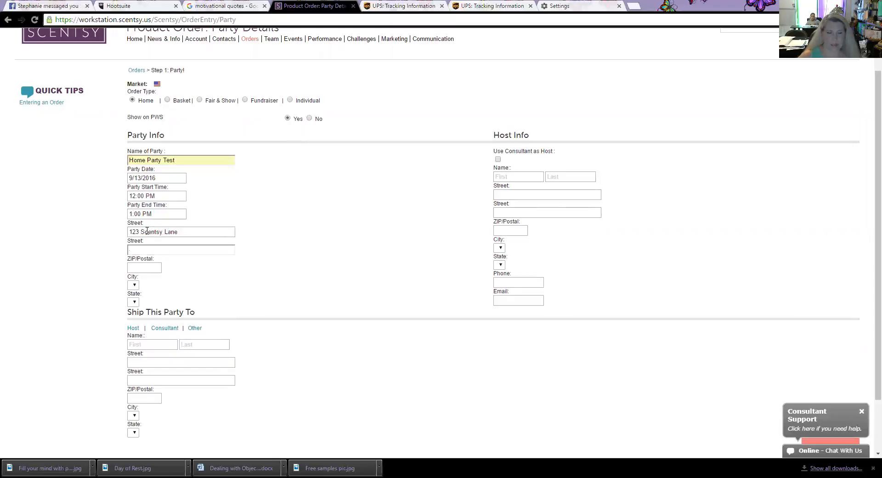
key("Tab")
type("79936")
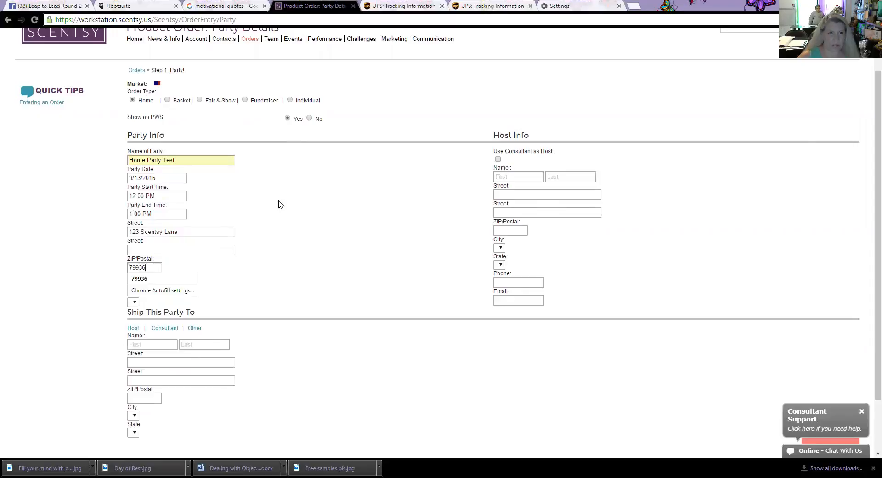
key("Tab")
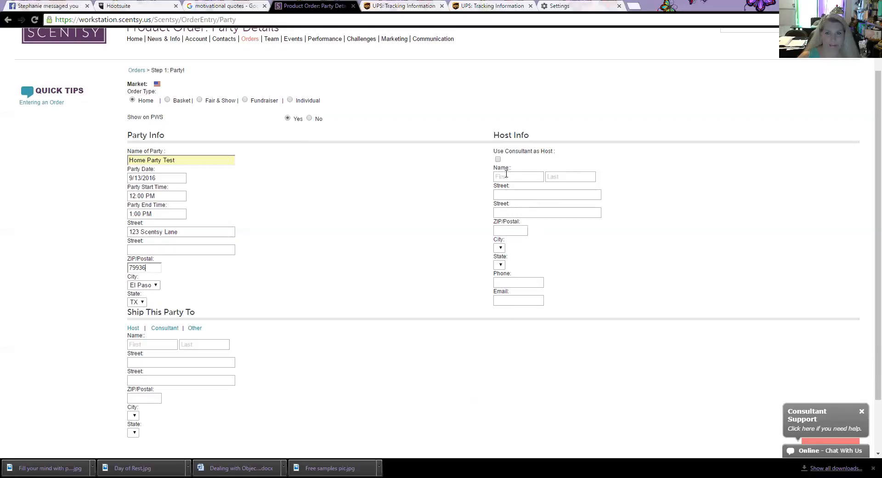
Step: Enter the host's first and last name, street address and ZIP code
left_click(505, 177)
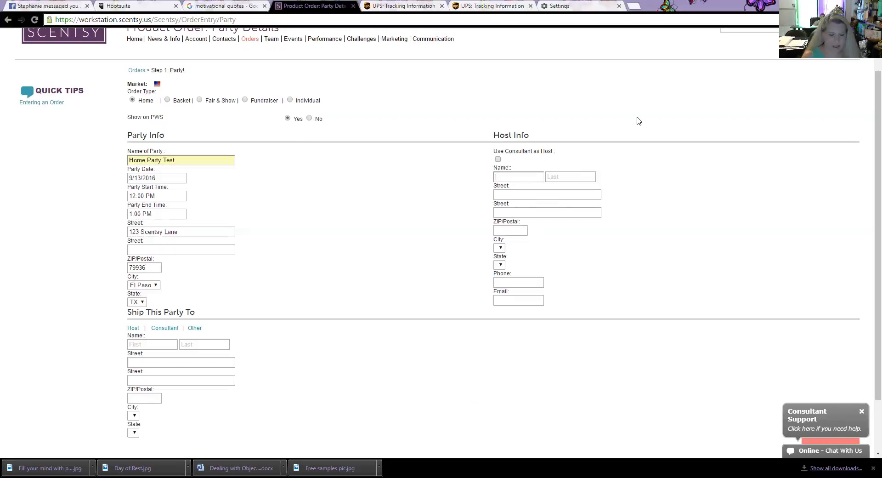
type("Scentsy")
key("Tab")
type("Lover")
key("Tab")
type("12")
type("3")
key("BackSpace")
type("23")
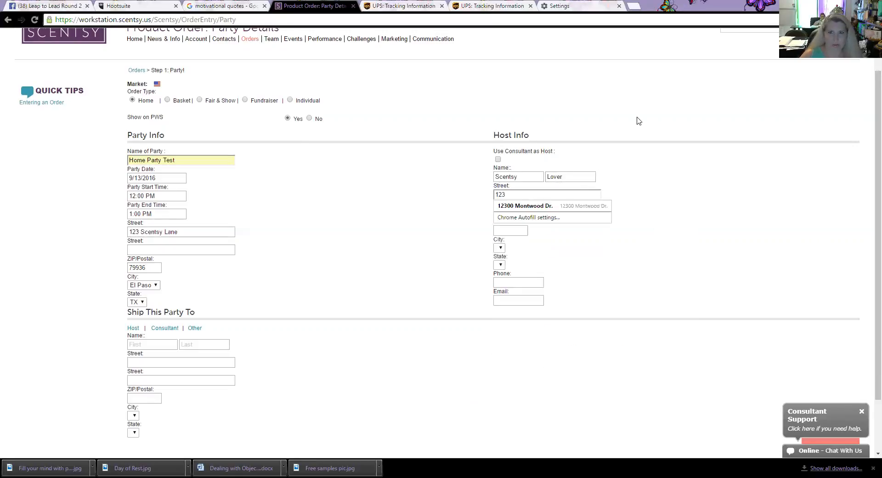
type(" Sce")
key("Down")
key("Return")
key("Tab")
key("Tab")
type("79936")
key("Tab")
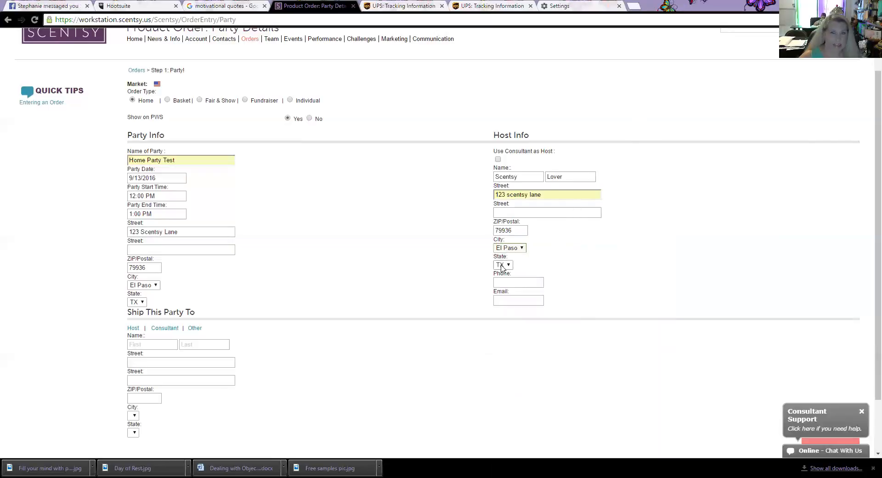
Step: Fill in the host's phone number and e-mail address
left_click(496, 282)
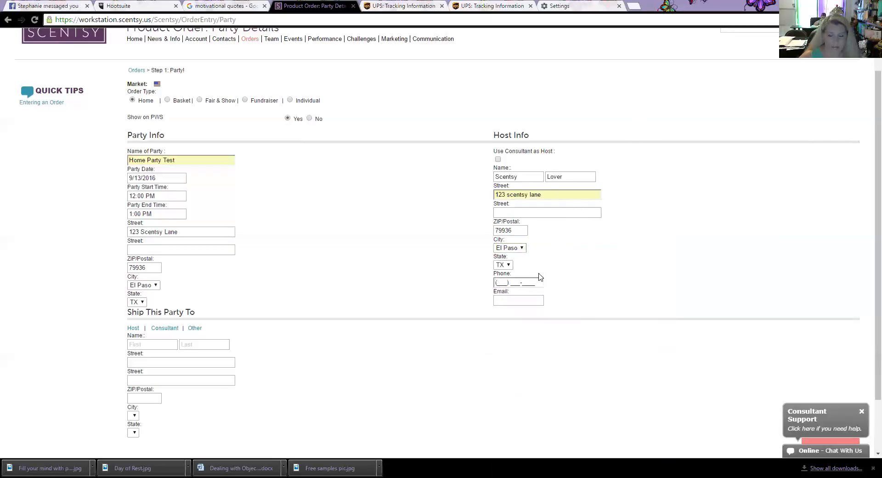
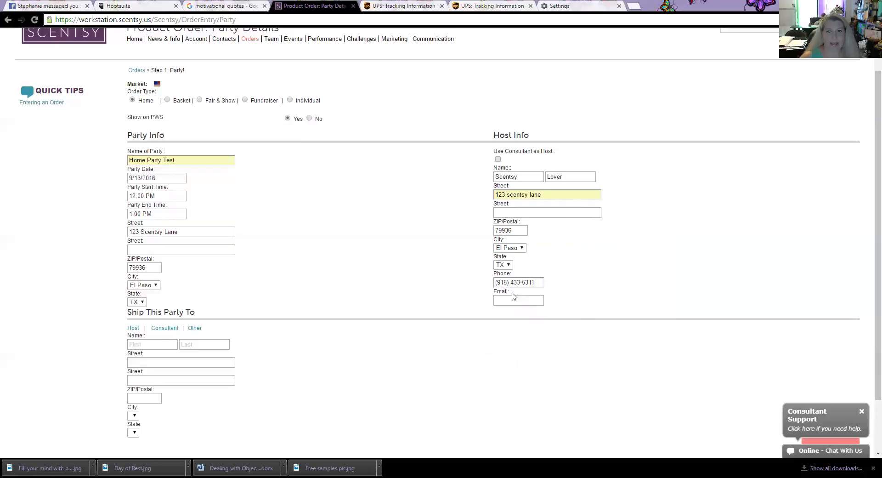
left_click(499, 299)
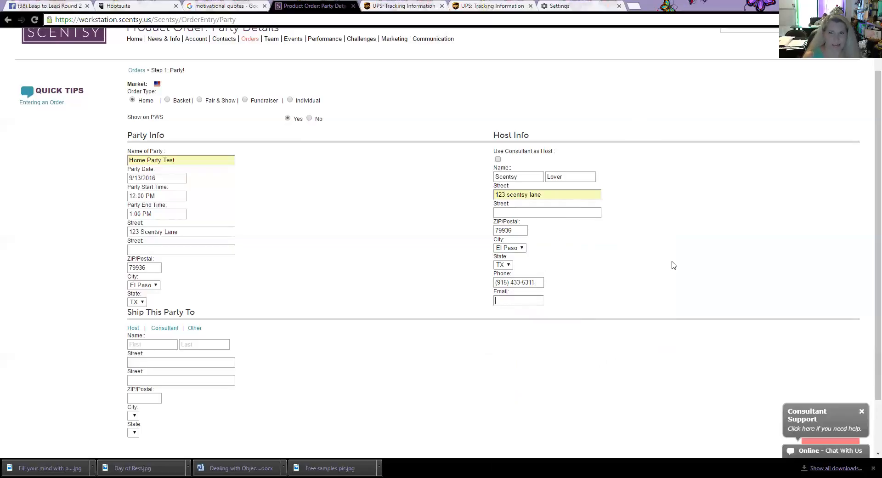
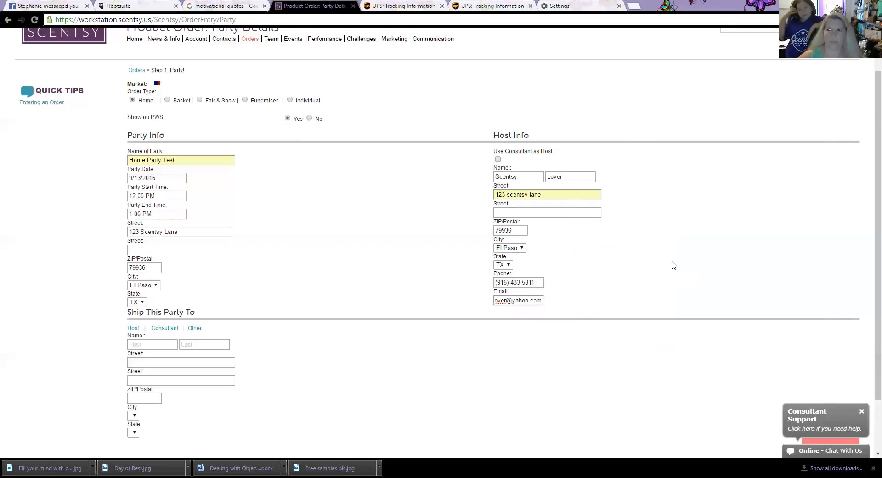
key("Tab")
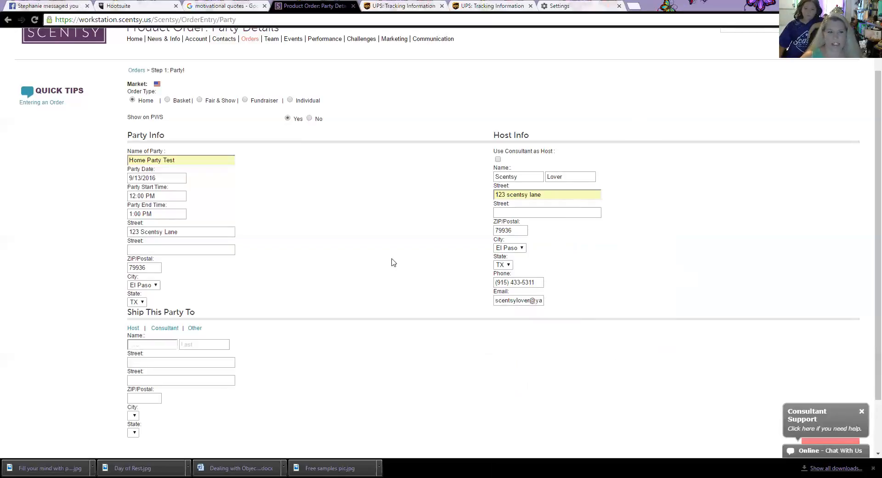
scroll(358, 269, "down", 1)
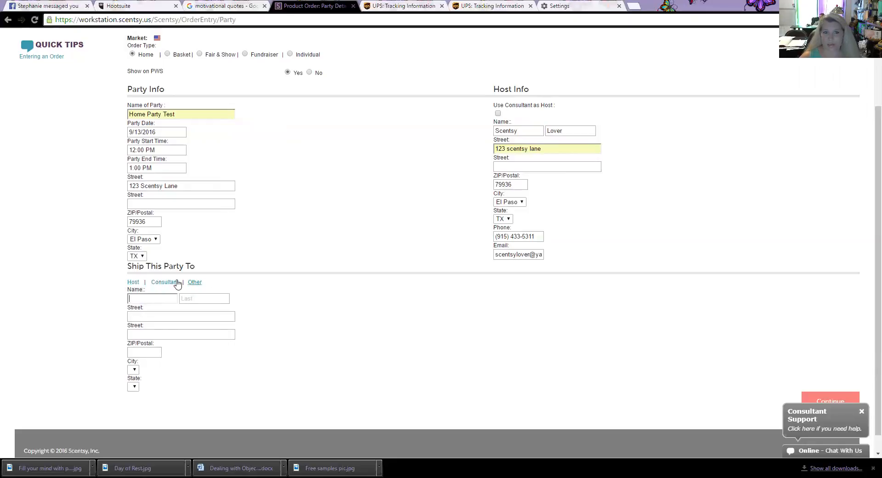
Step: Ship the party to the host's El Paso address and submit the party details
left_click(133, 283)
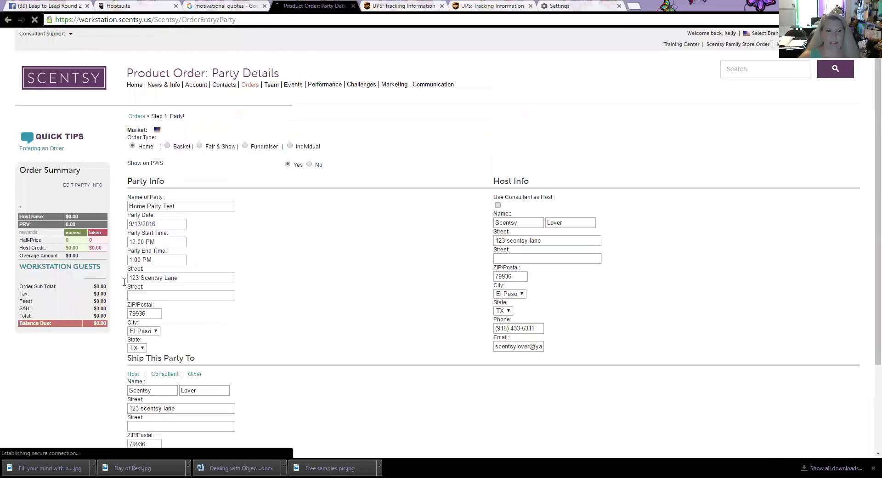
scroll(266, 366, "down", 3)
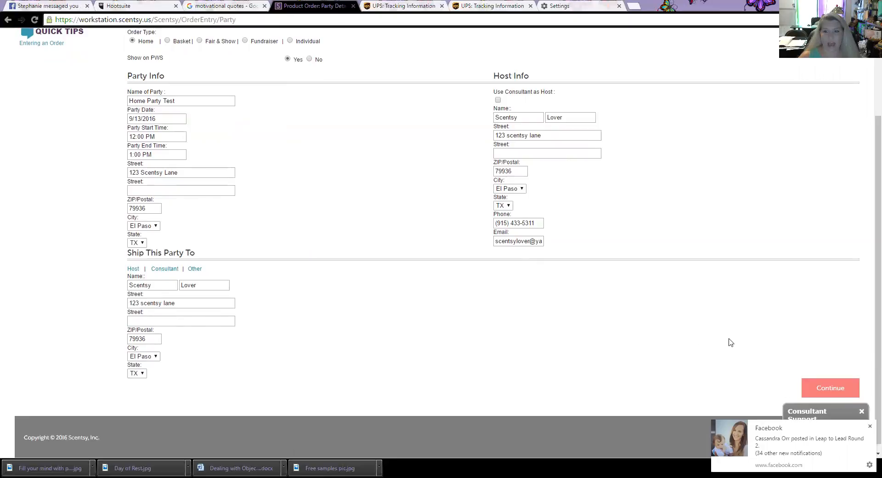
left_click(840, 389)
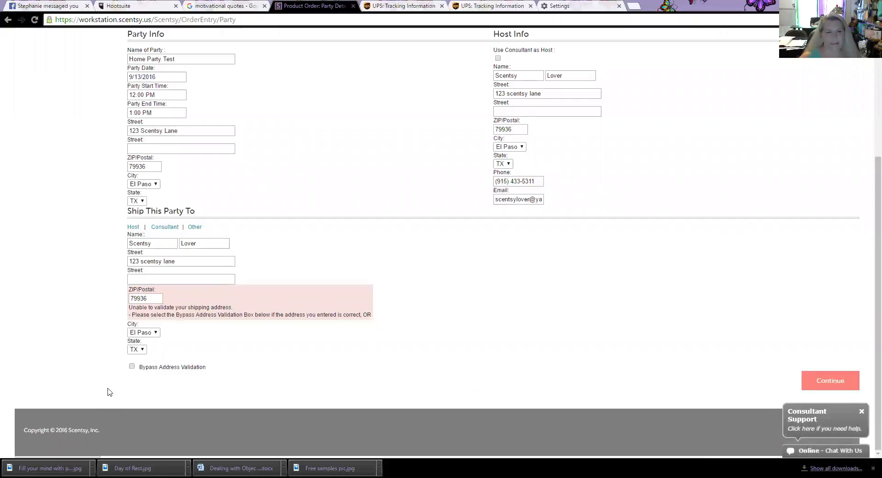
Step: Bypass address validation to reach Guest Details, then switch to a spare browser tab
left_click(132, 366)
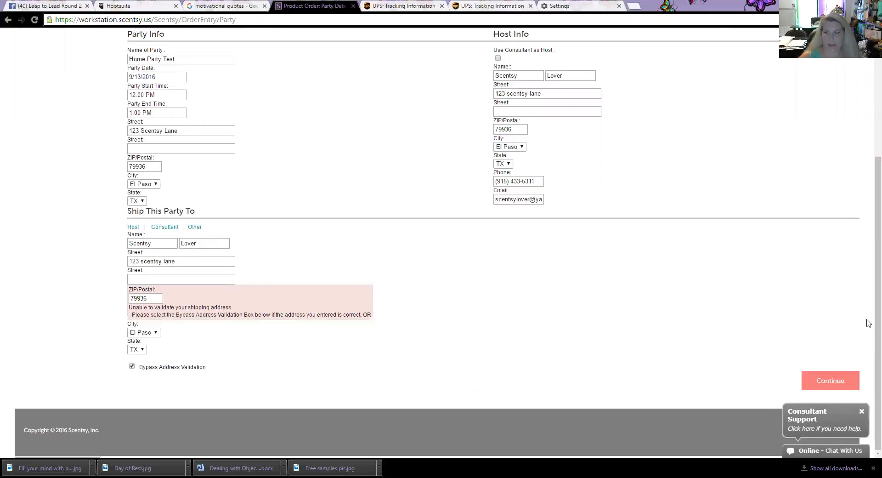
left_click(822, 382)
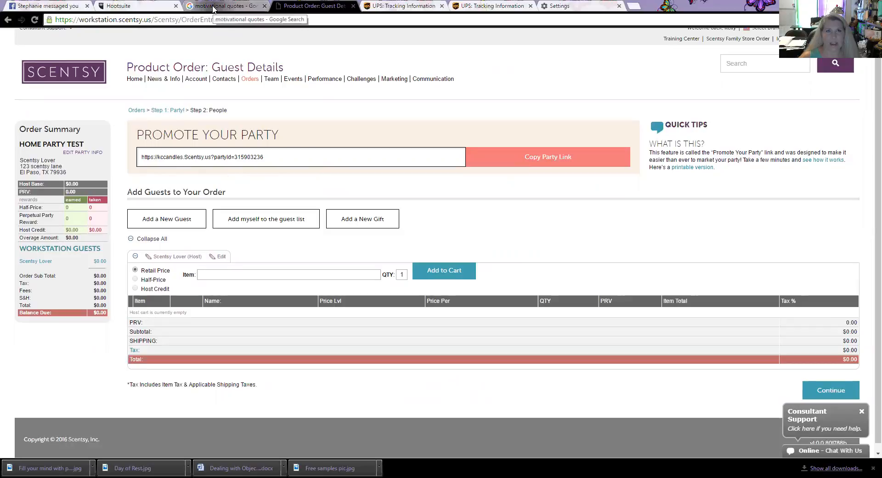
left_click(188, 11)
Step: Paste the copied party link into the address bar and load the consultant's party homepage
left_click(168, 19)
right_click(168, 19)
left_click(191, 65)
key("Return")
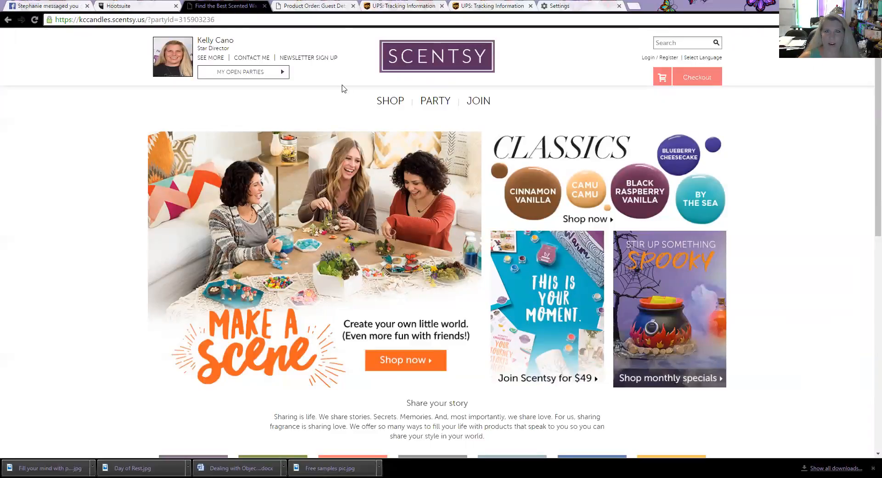
mouse_move(396, 104)
Step: Return to the Product Order: Guest Details browser tab
left_click(326, 7)
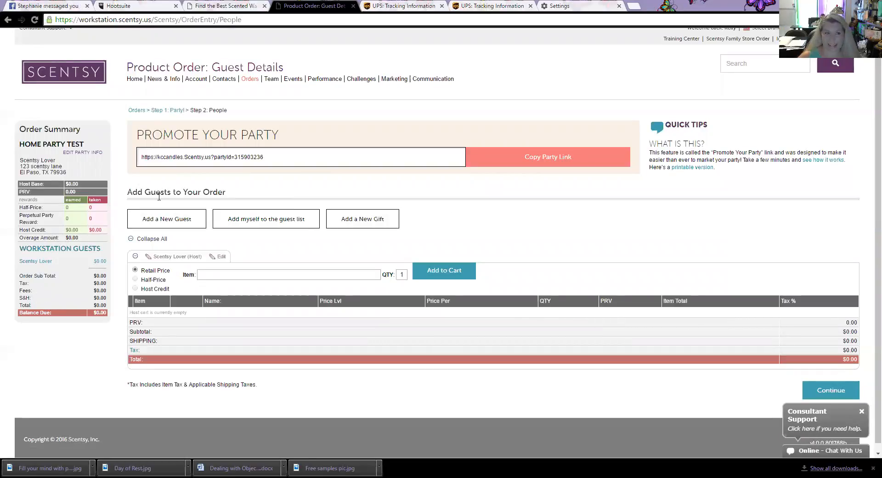
Step: Add the host's saved contact as a new guest from the autocomplete list and save back to carts
left_click(160, 222)
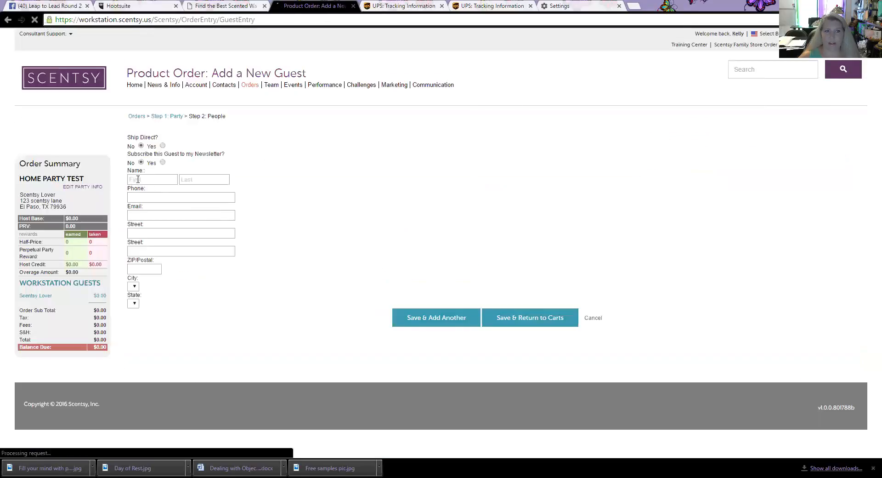
left_click(162, 179)
type("Scednts")
key("BackSpace")
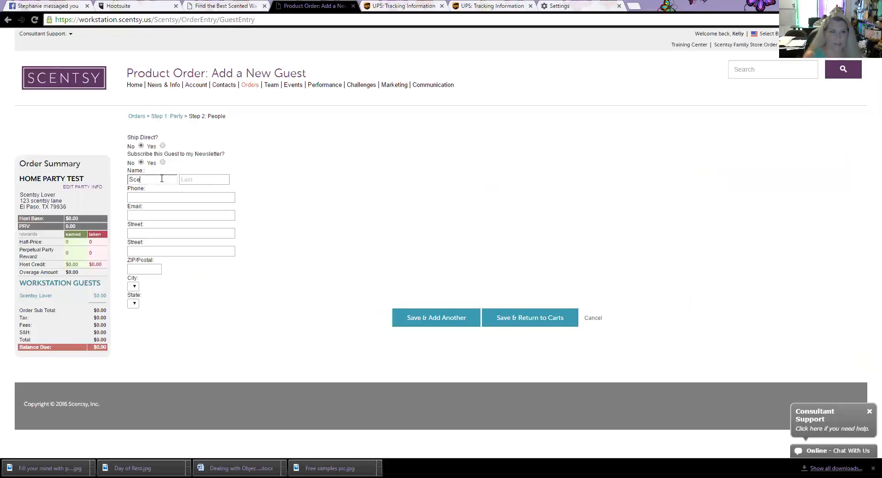
type("tsy")
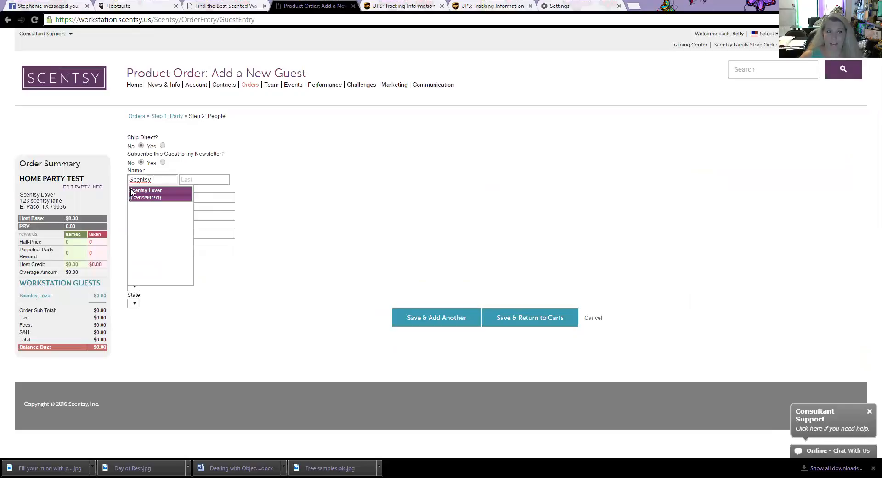
left_click(167, 196)
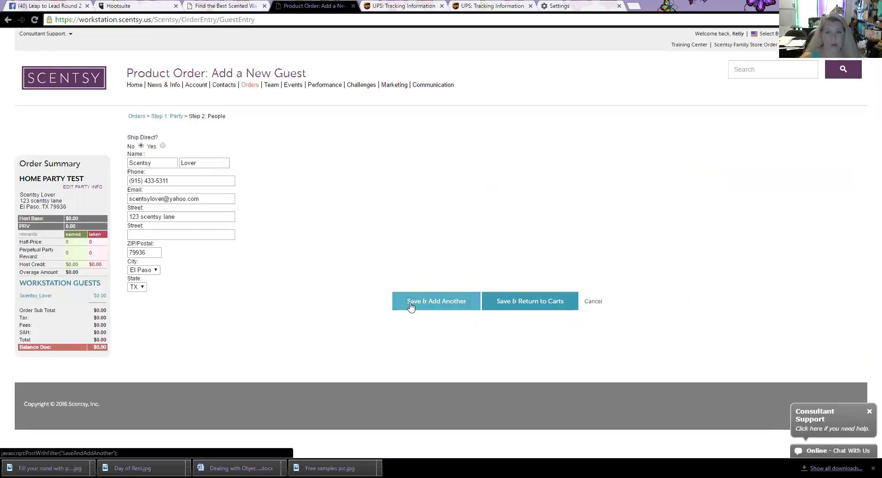
left_click(510, 302)
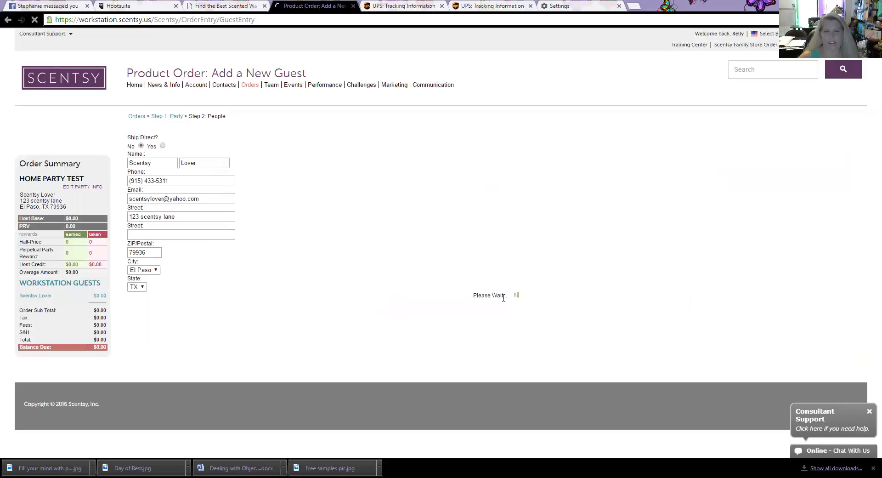
Step: Search 'diffuse' in the new guest's Item field and pick the Aspire Diffuser Shade suggestion
scroll(257, 313, "down", 3)
scroll(257, 311, "up", 3)
scroll(259, 308, "down", 1)
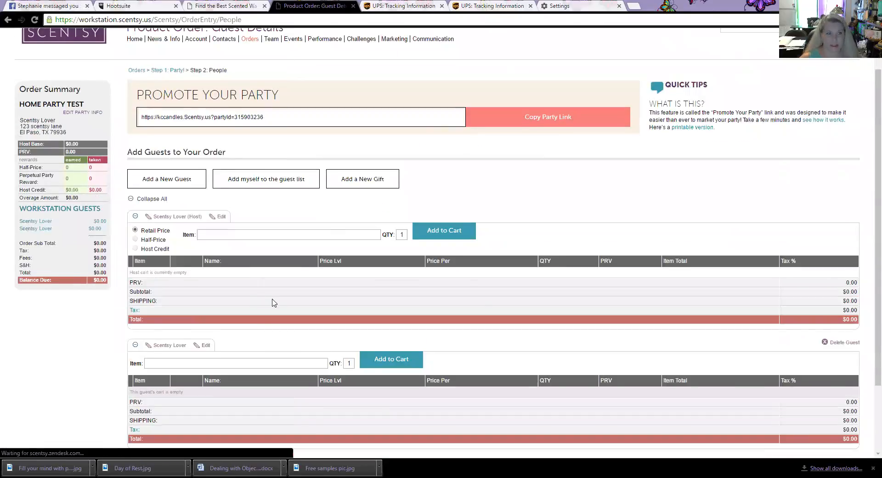
scroll(274, 303, "down", 1)
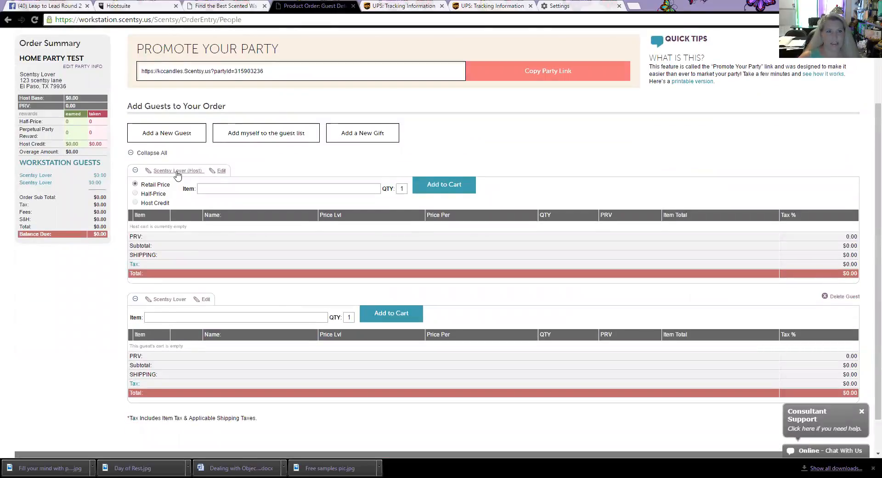
left_click(153, 316)
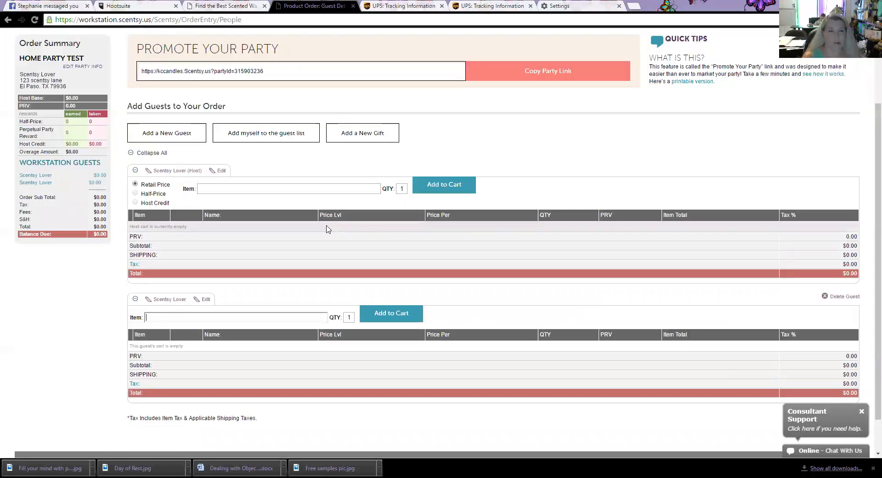
type("diffuse")
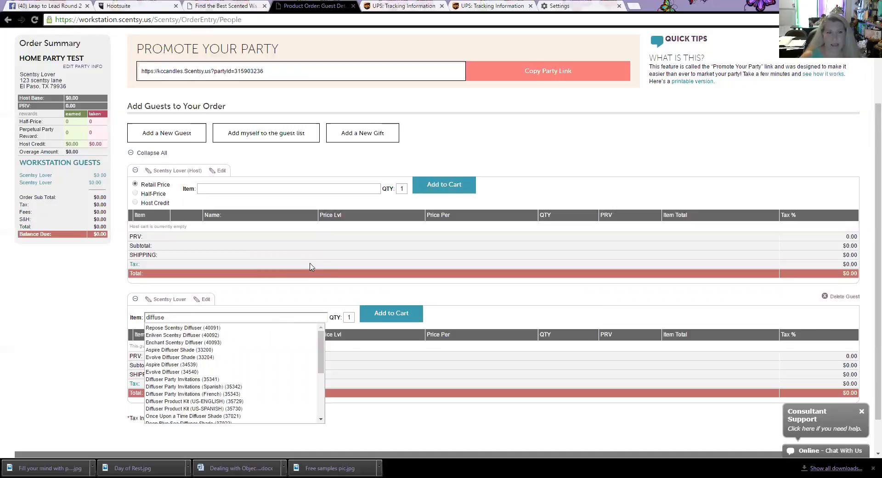
scroll(295, 255, "down", 1)
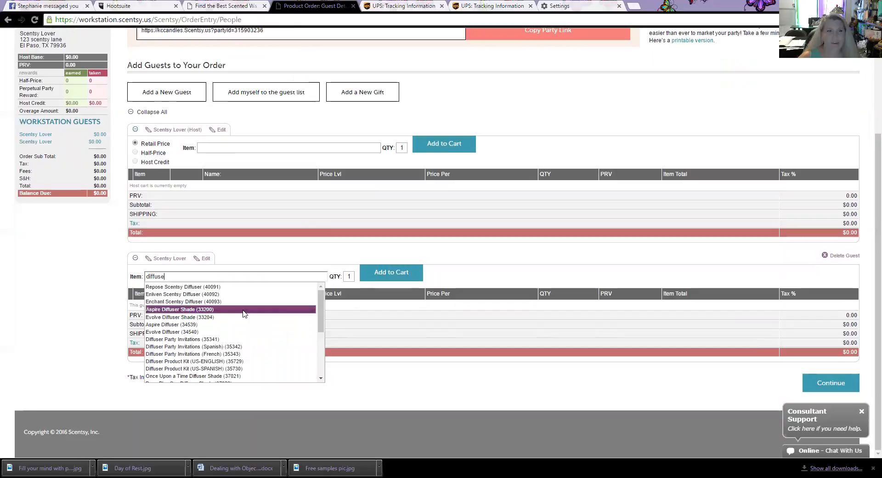
left_click(224, 310)
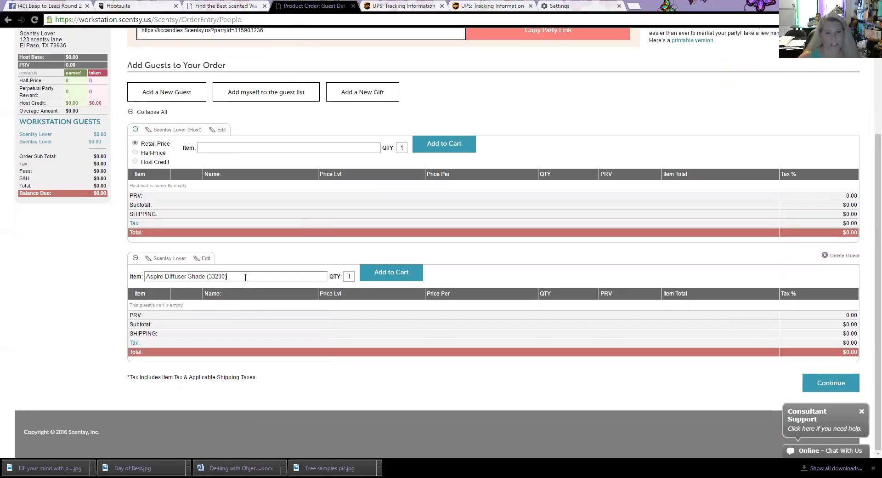
Step: Correct the item to Aspire Diffuser and add 2 to the guest's cart at $130.00 each
left_click_drag(197, 276, 165, 278)
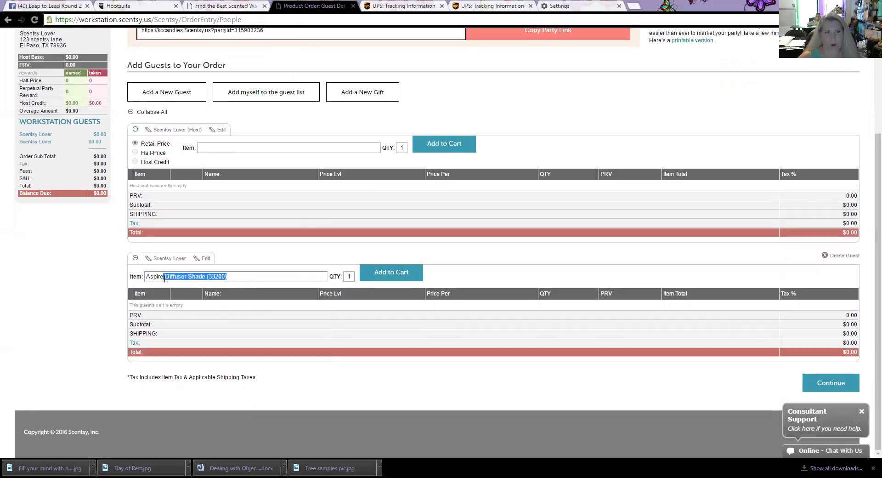
key("BackSpace")
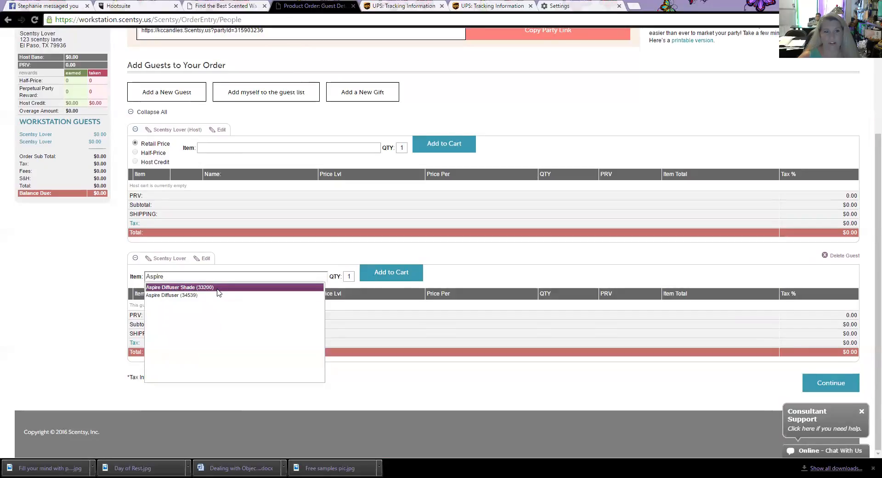
left_click(164, 295)
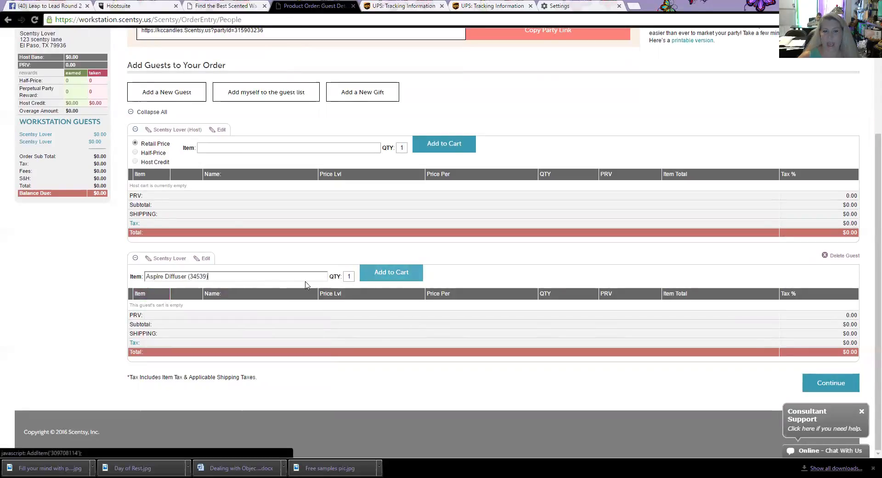
key("Tab")
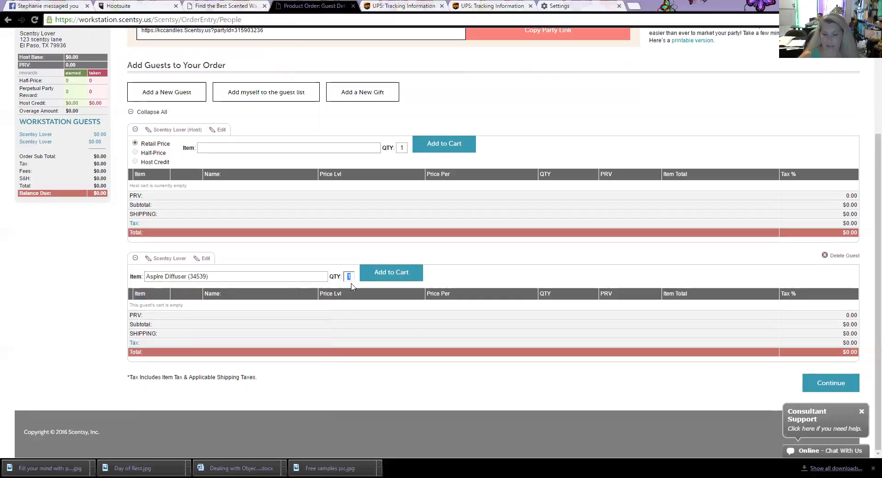
left_click(396, 275)
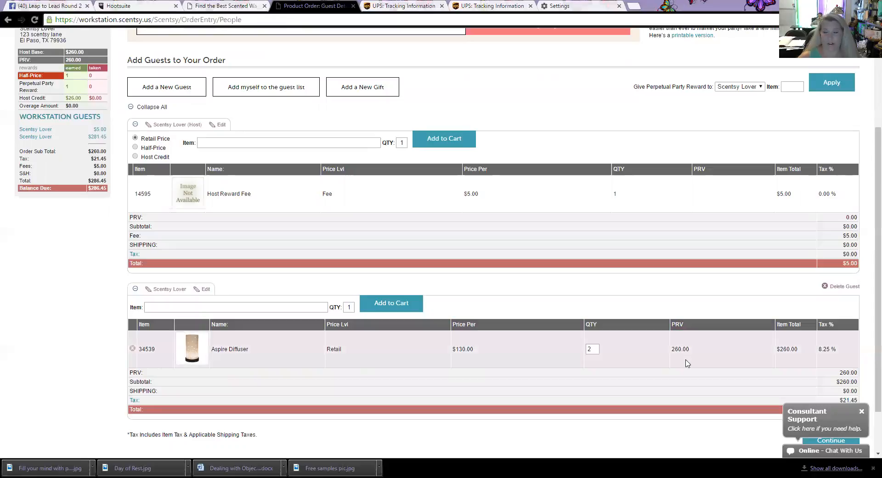
scroll(682, 350, "down", 1)
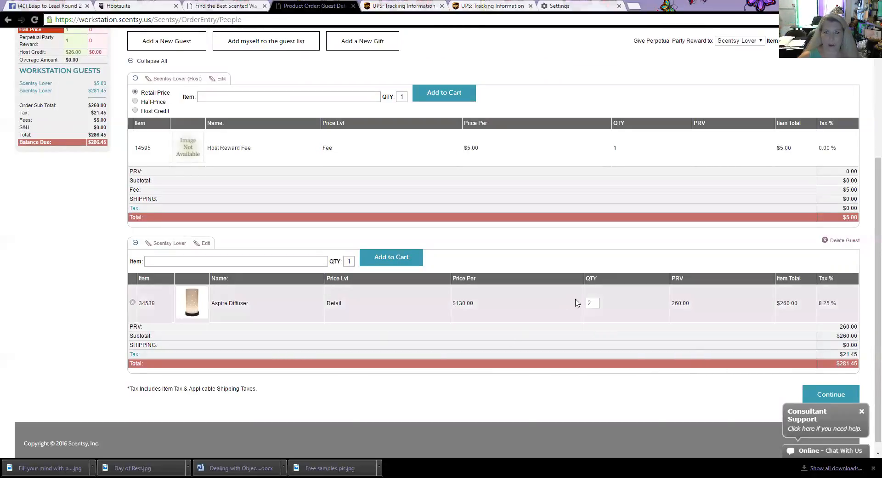
Step: Reduce the Aspire Diffuser quantity to 1 ($154.80 total) and start adding another guest
double_click(596, 302)
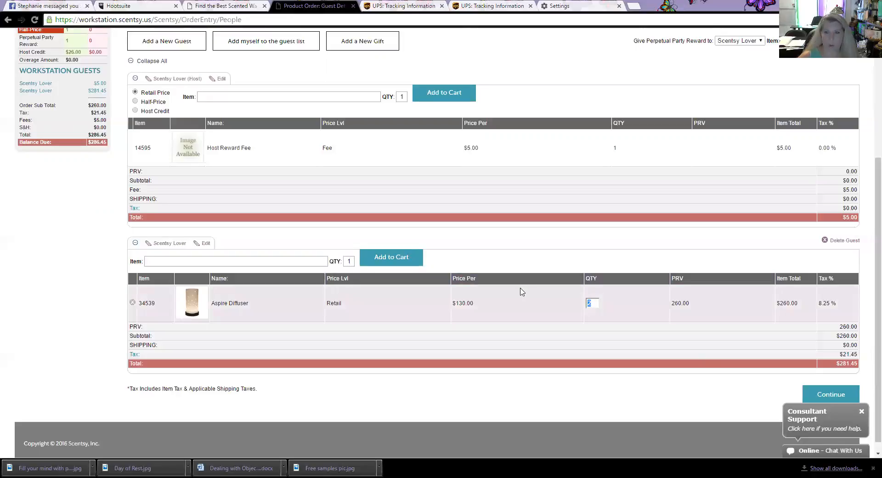
type("1")
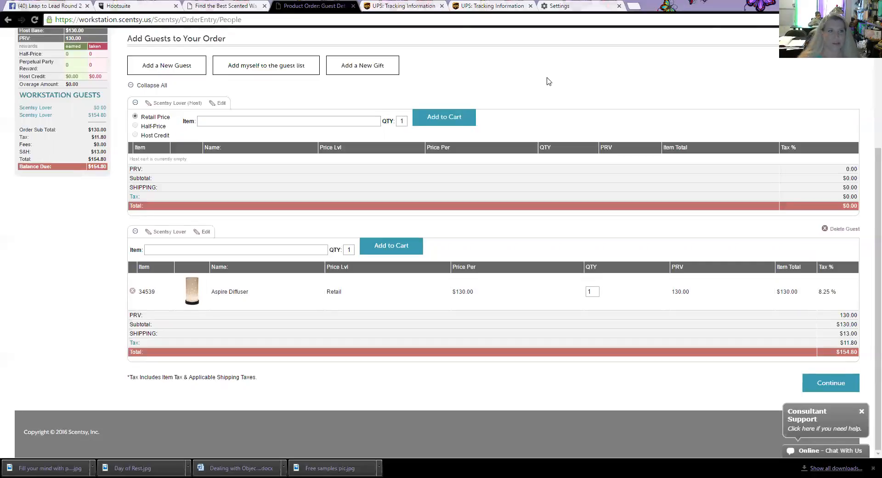
scroll(226, 247, "up", 1)
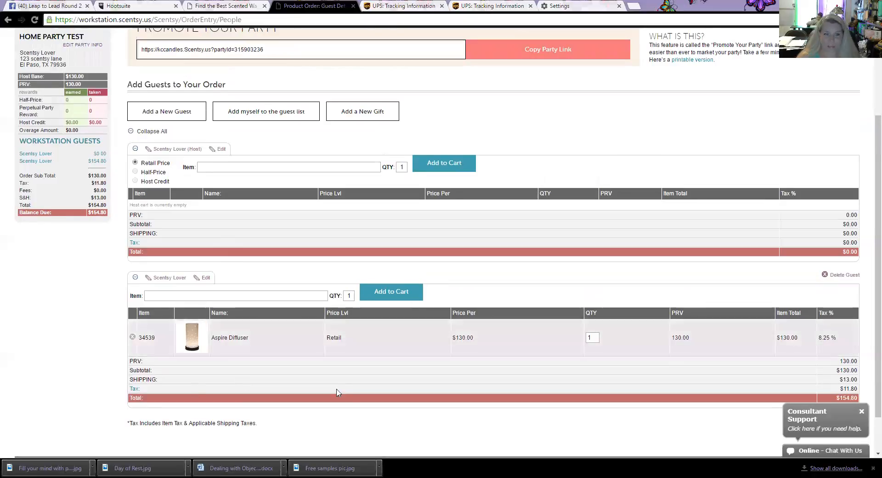
scroll(598, 299, "down", 1)
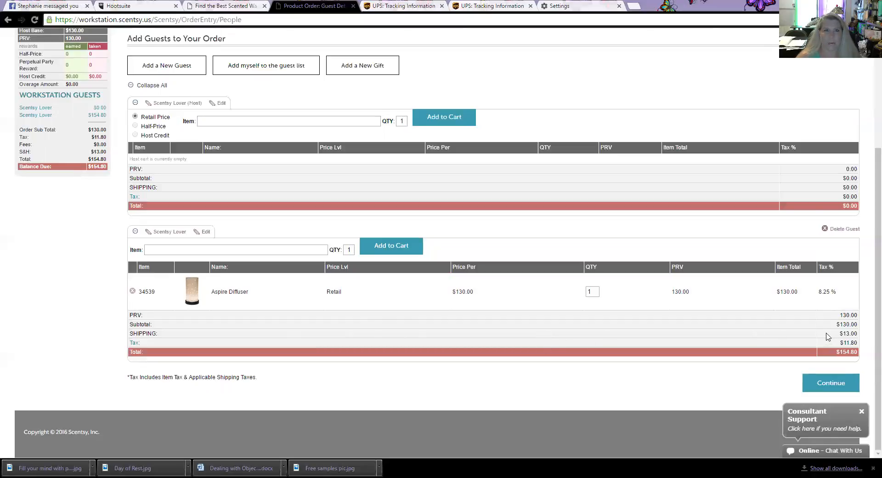
scroll(468, 310, "up", 2)
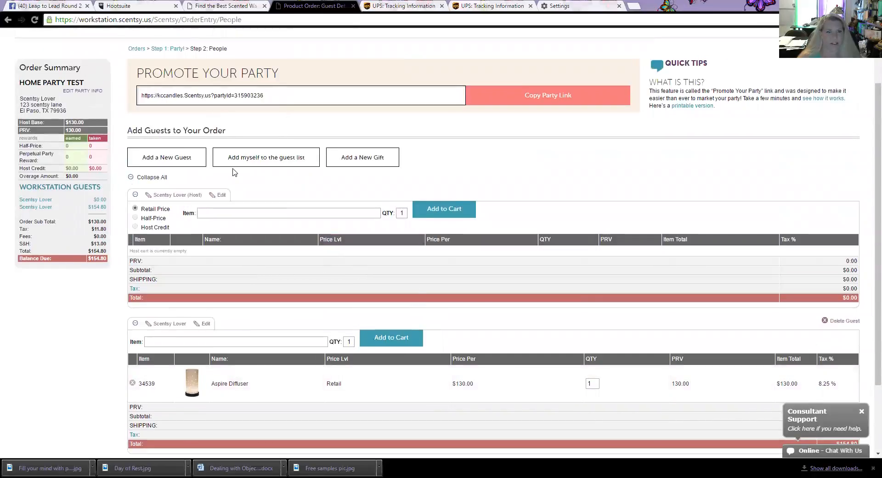
left_click(162, 159)
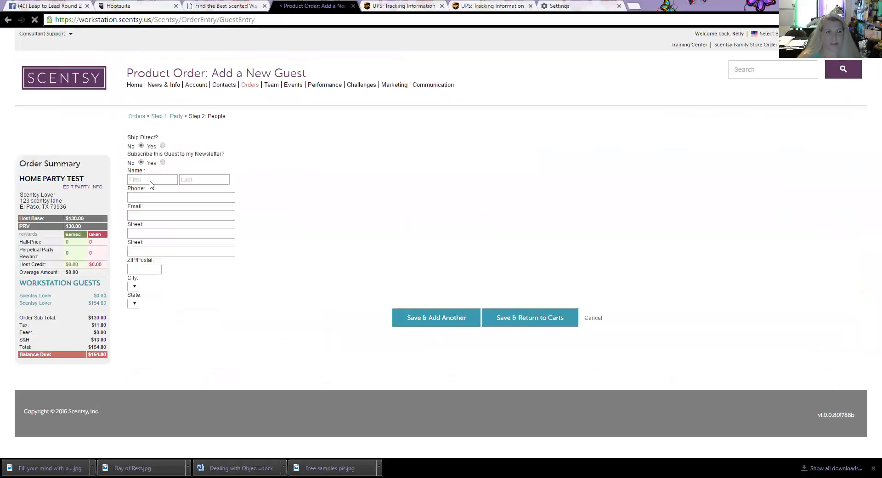
Step: Enter the new guest's first and last name, phone number and e-mail, and set newsletter to Yes
left_click(155, 179)
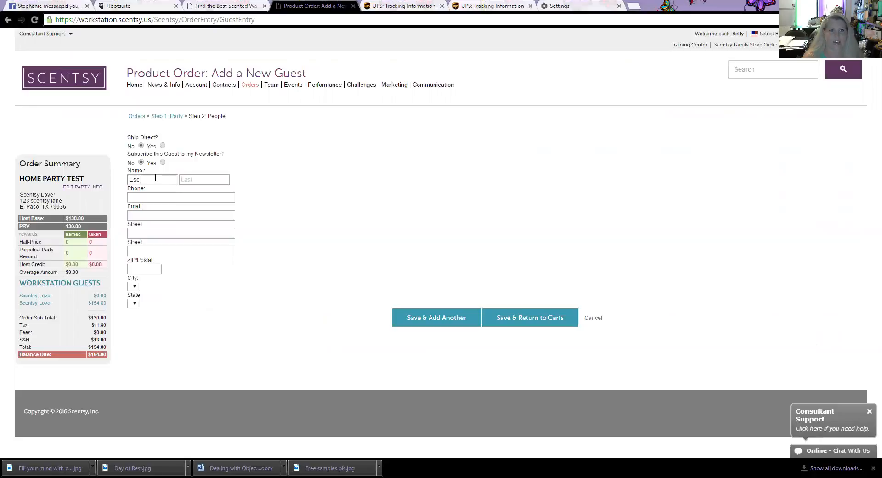
type("al Oil")
key("Tab")
type("Lover")
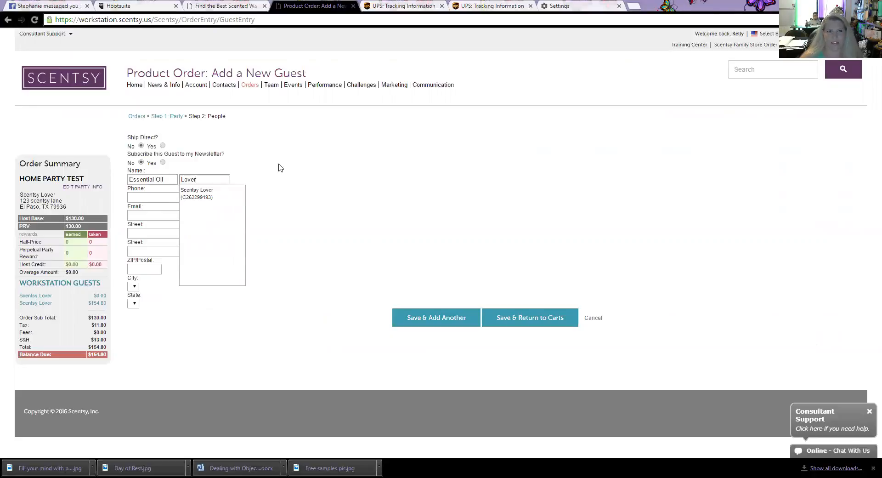
key("Tab")
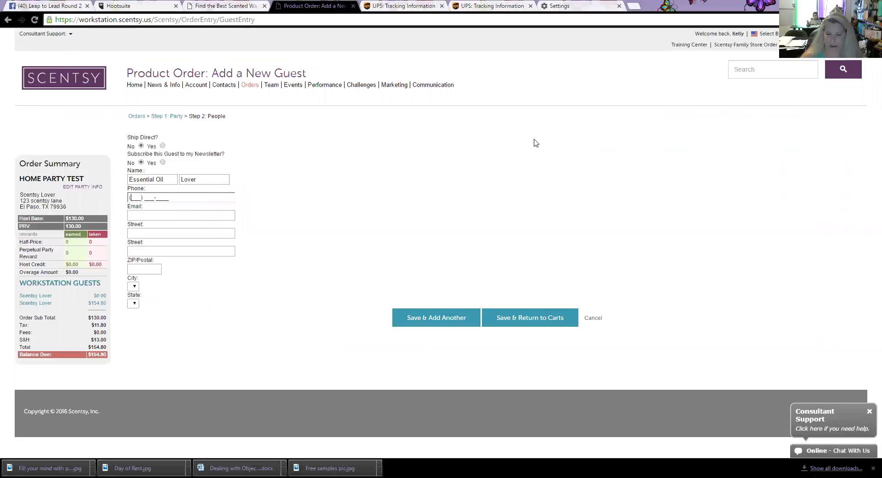
type("123) 444-5555")
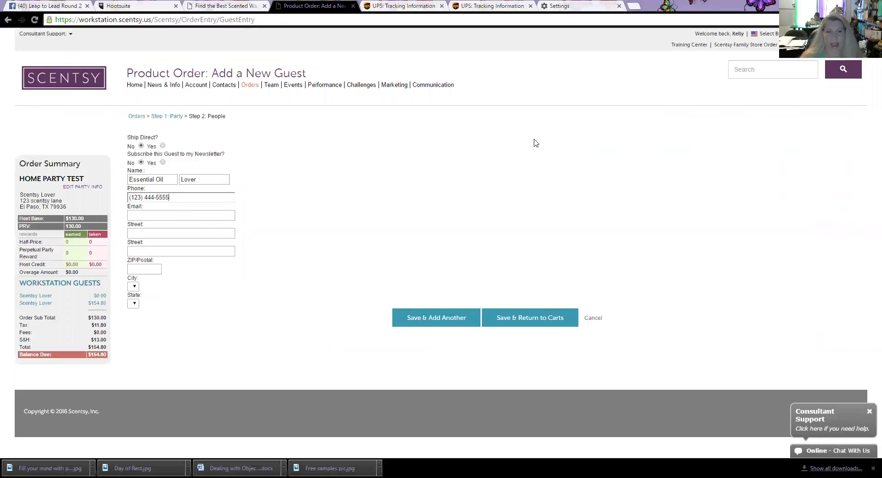
key("Tab")
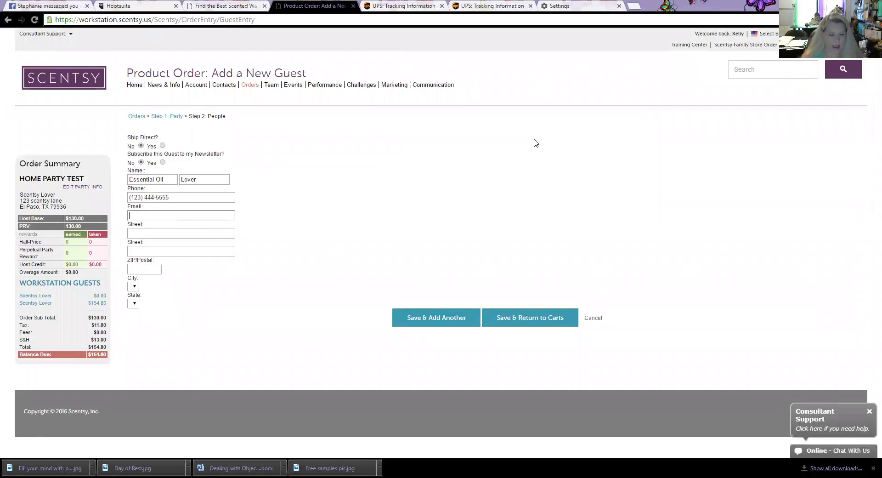
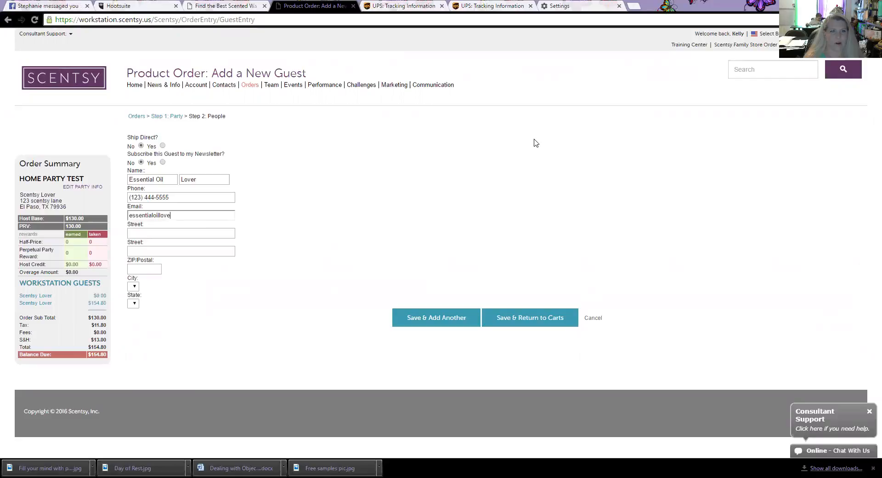
key("Tab")
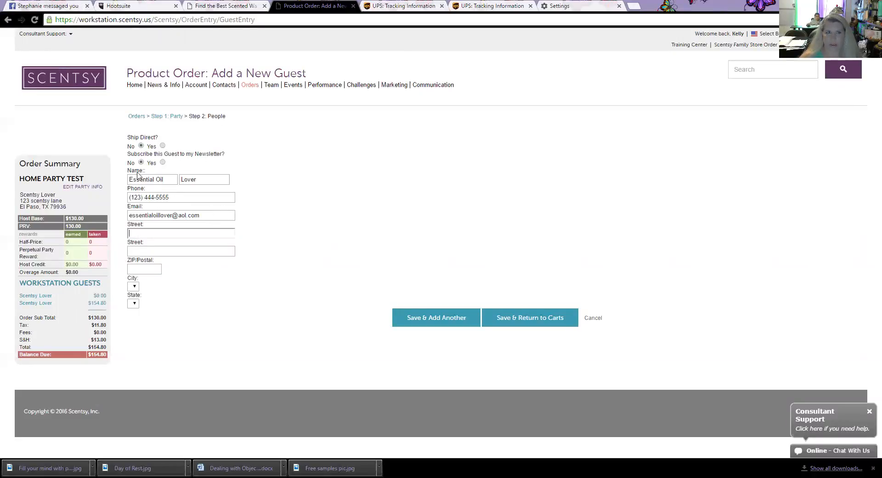
left_click(163, 162)
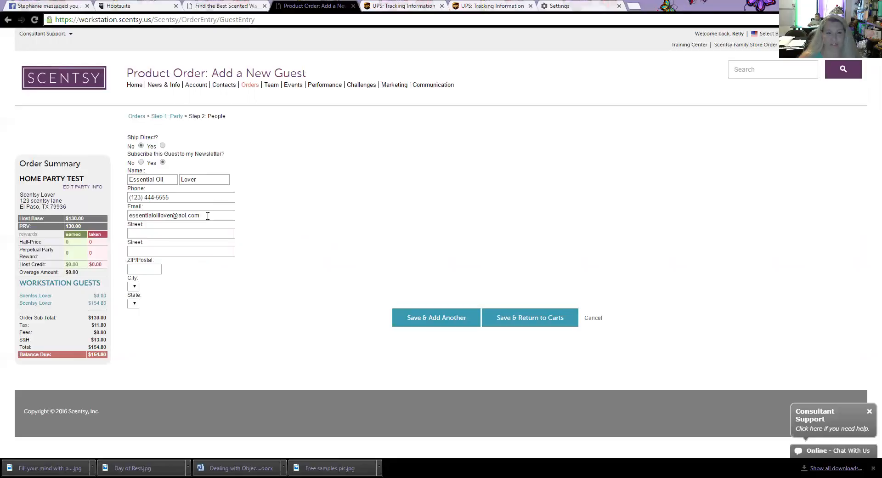
Step: Enter the guest's street address and ZIP code, set newsletter to No, and save back to carts
left_click(165, 233)
type("12")
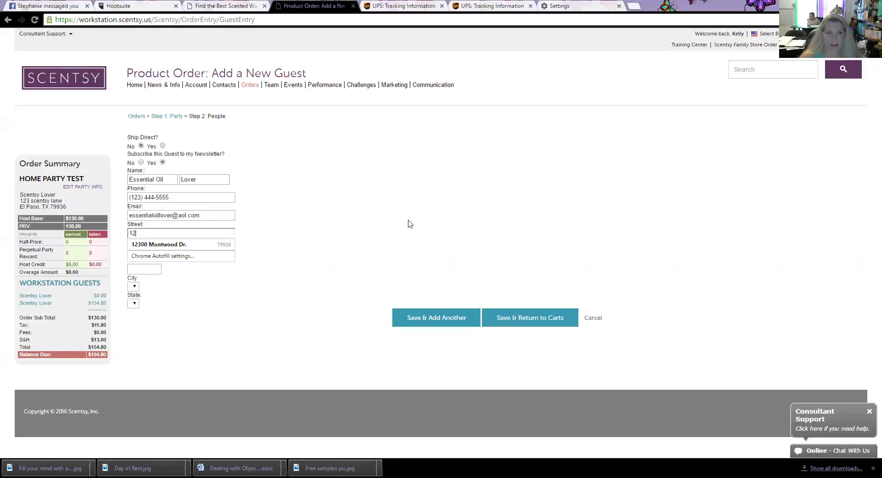
type("3 s")
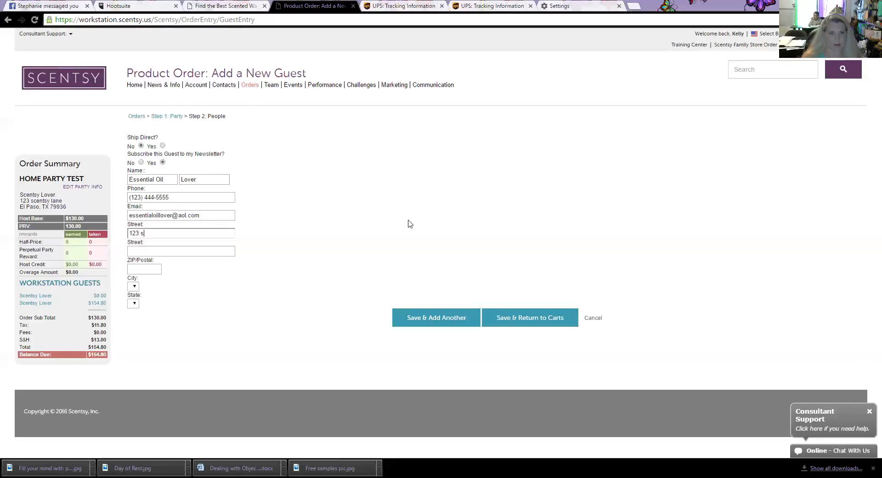
type("centsy landee")
key("Tab")
key("Tab")
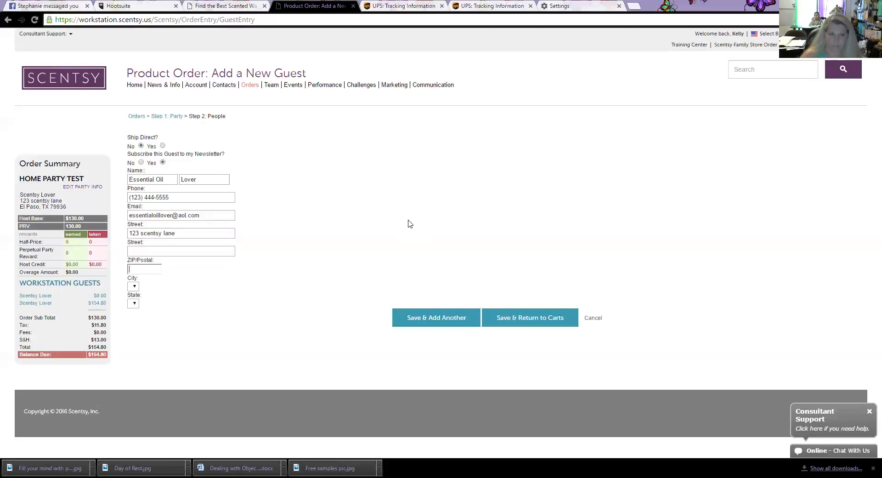
type("79936")
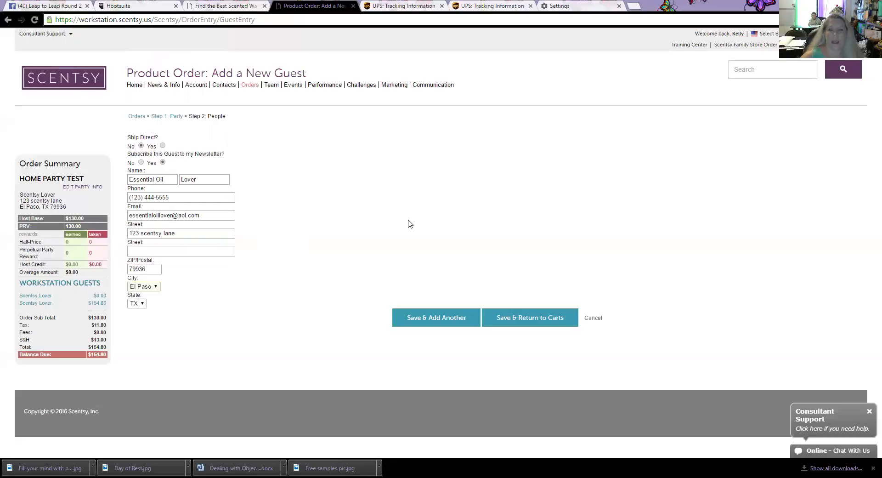
left_click(142, 163)
left_click(543, 318)
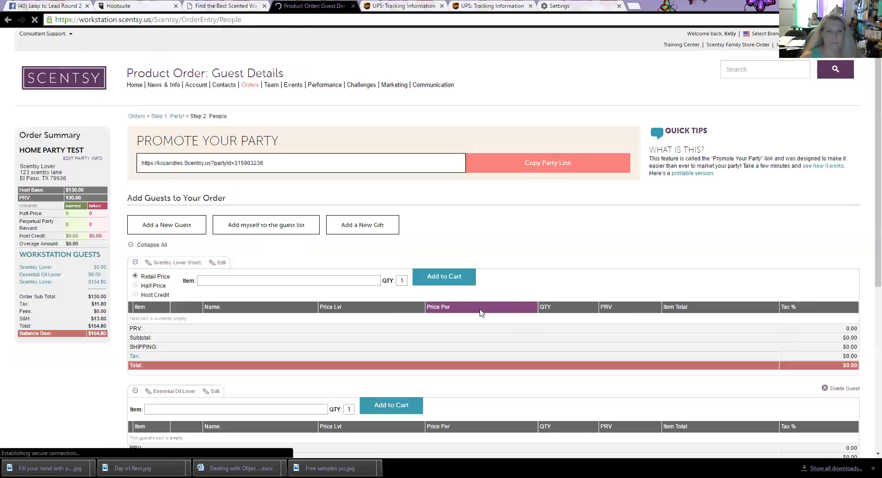
Step: Add 3 Peppermint Essential Oil to the newest guest's cart, bringing balance due to $211.95
scroll(481, 313, "down", 6)
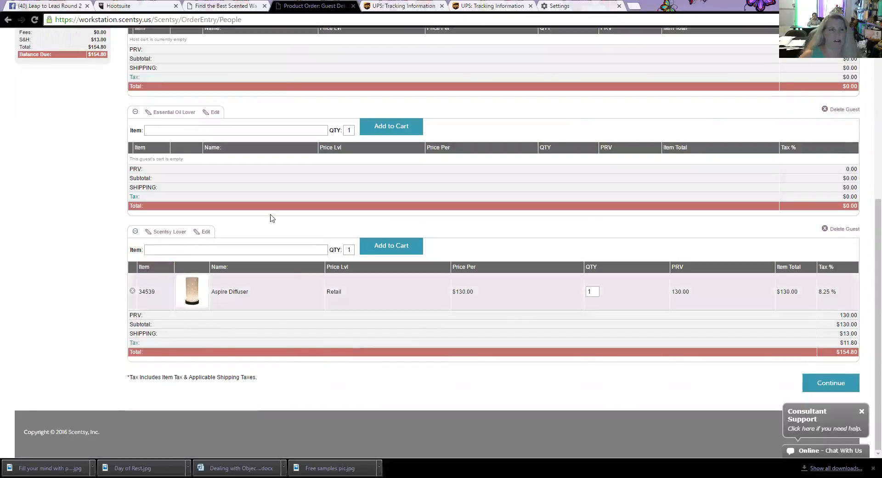
left_click(206, 131)
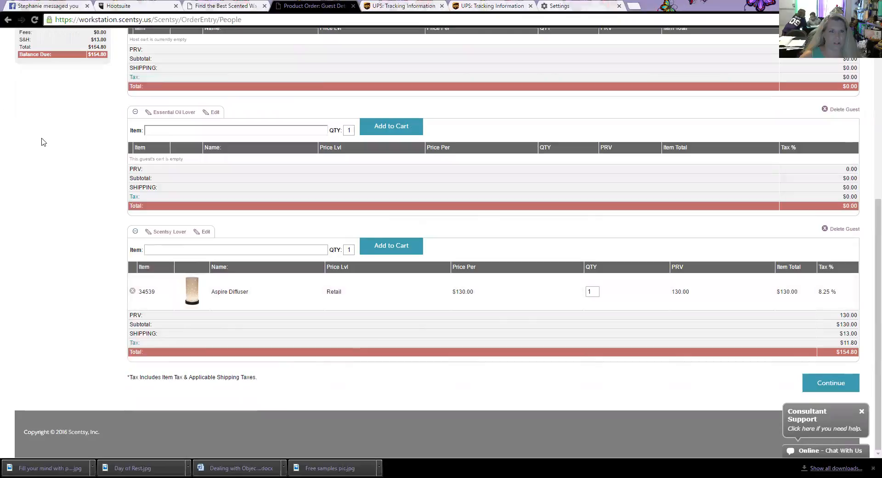
scroll(46, 141, "up", 1)
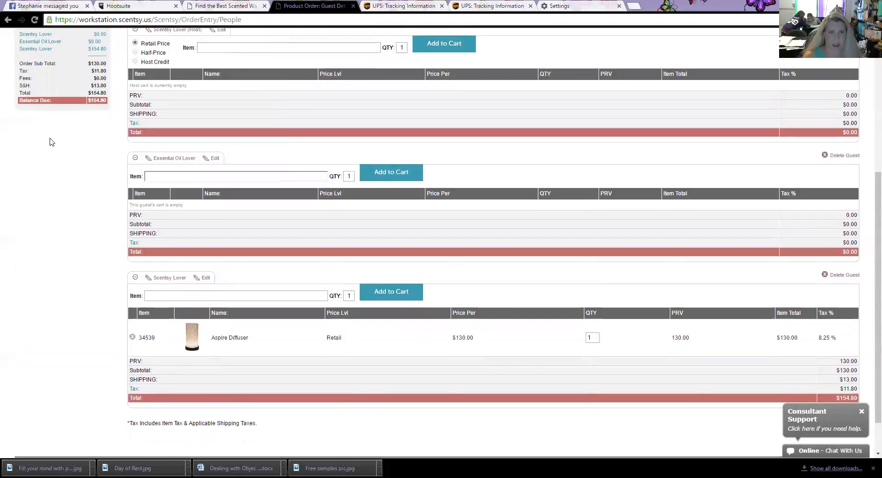
type("pepp")
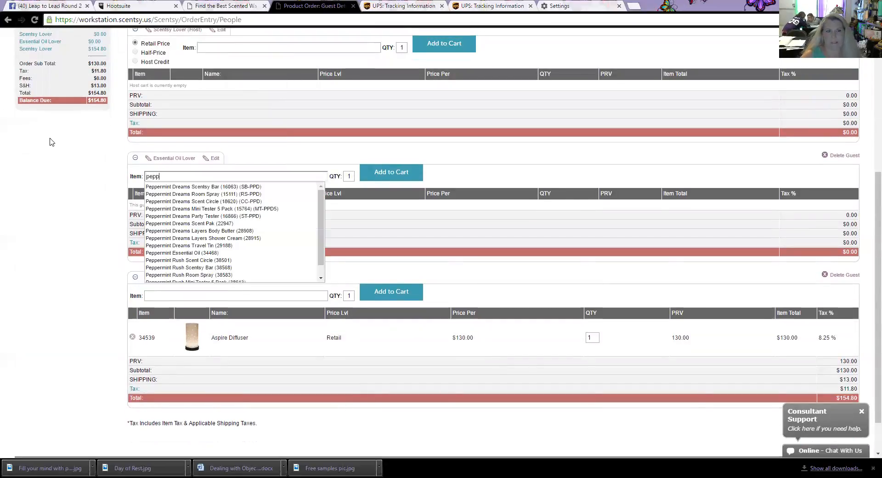
type("er")
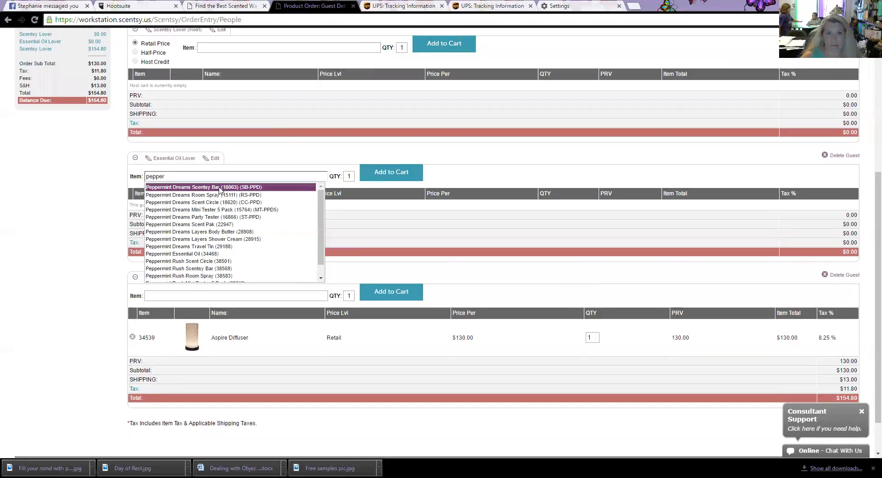
scroll(202, 218, "down", 1)
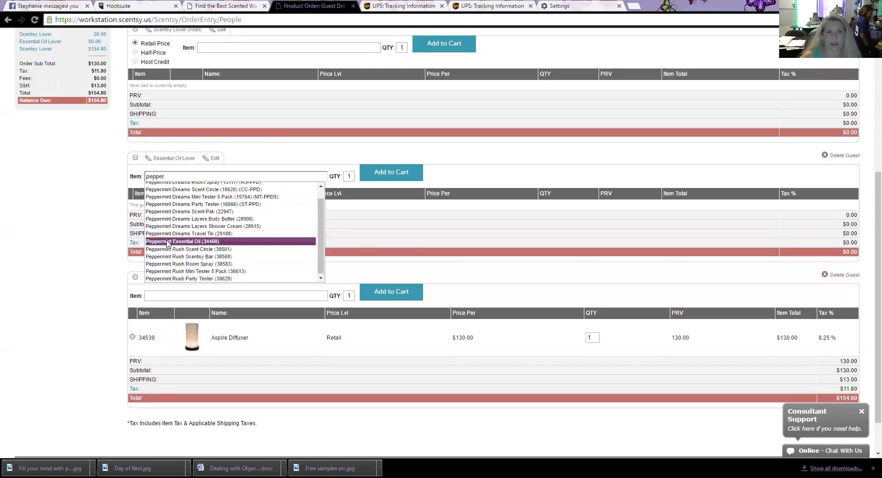
left_click(169, 241)
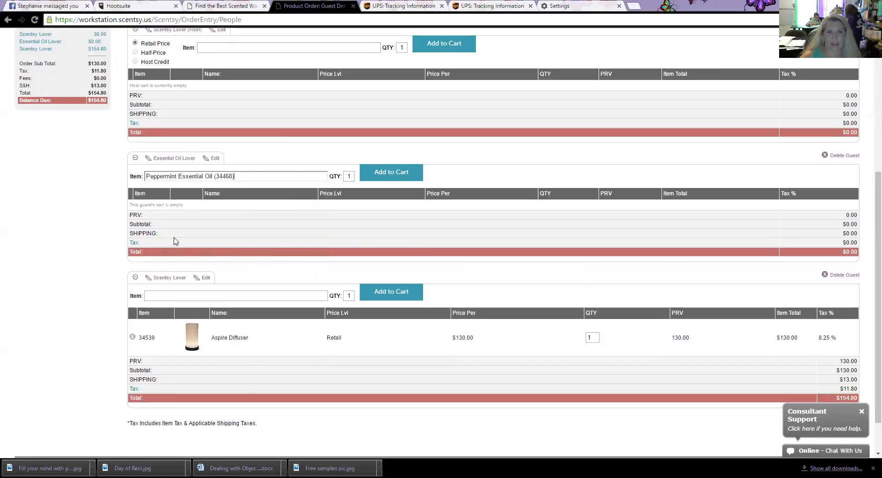
key("Tab")
type("3")
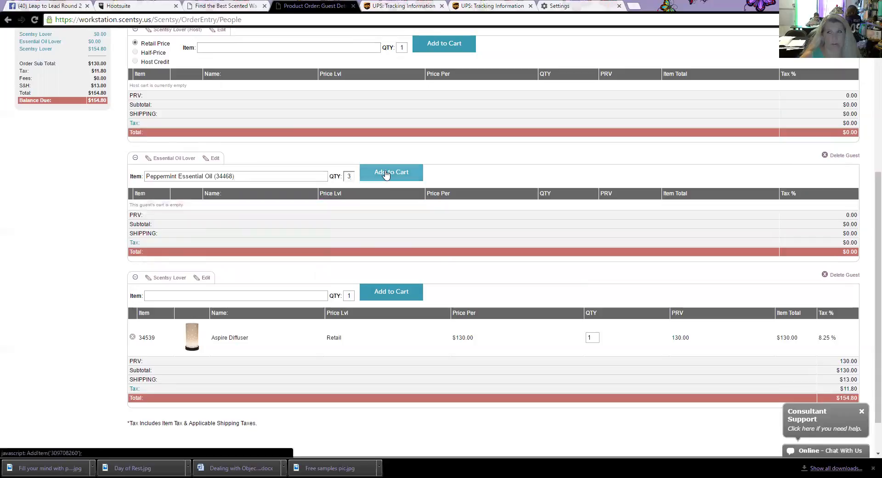
left_click(385, 174)
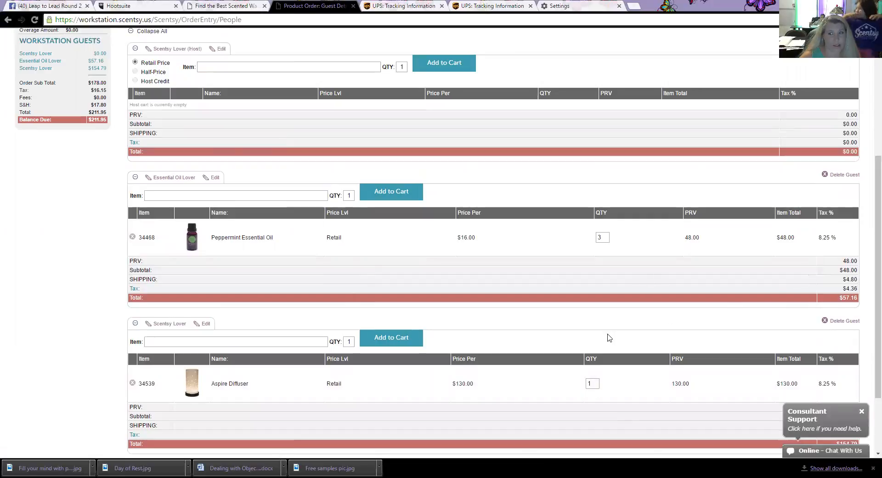
Step: Add the 6 Scentsy Bars pack (MP-6PK) to the guest's cart
scroll(479, 256, "up", 3)
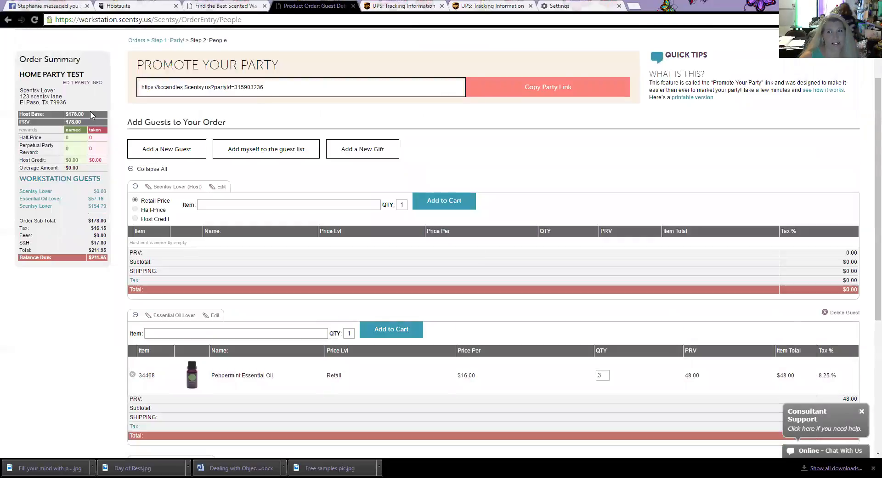
scroll(258, 276, "down", 1)
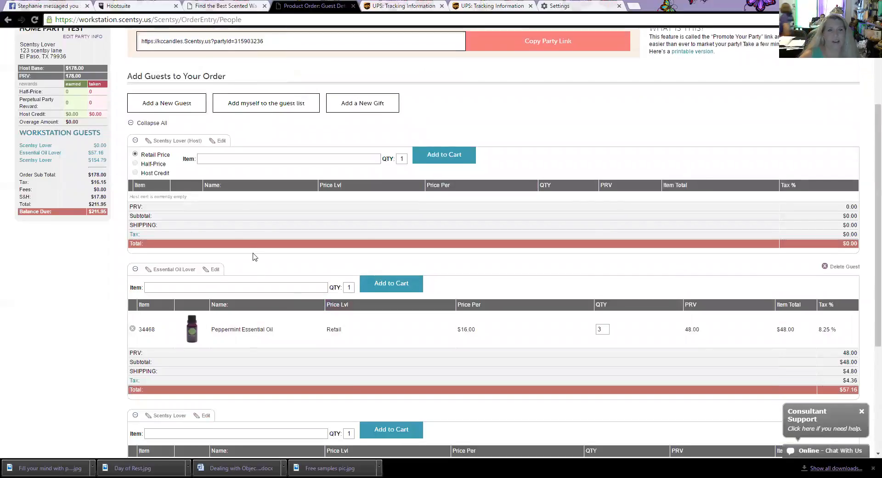
left_click(243, 288)
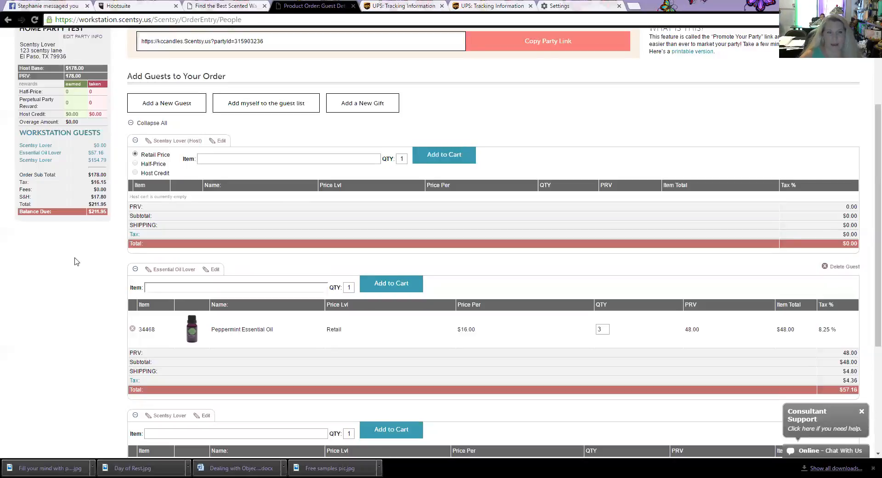
left_click(161, 288)
type("bar")
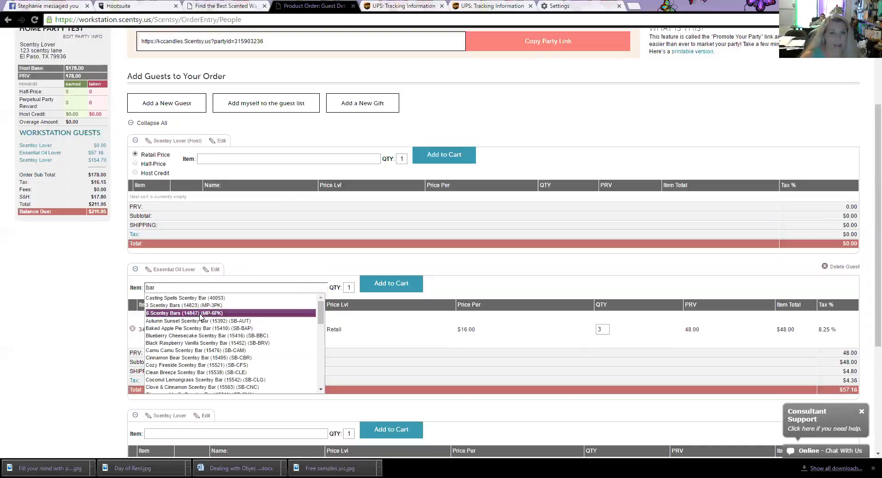
left_click(200, 314)
left_click(398, 288)
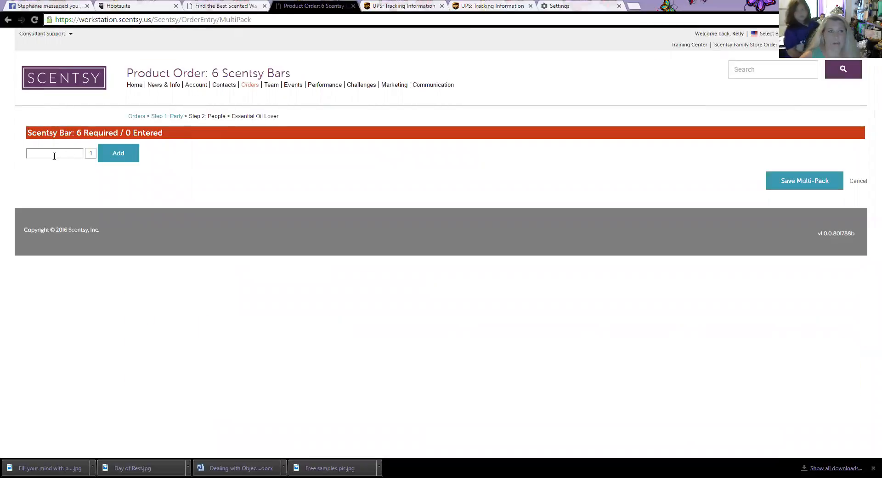
Step: Fill the pack's first two slots with one Casting Spells and one Baked Apple Pie bar
type("ca")
key("Down")
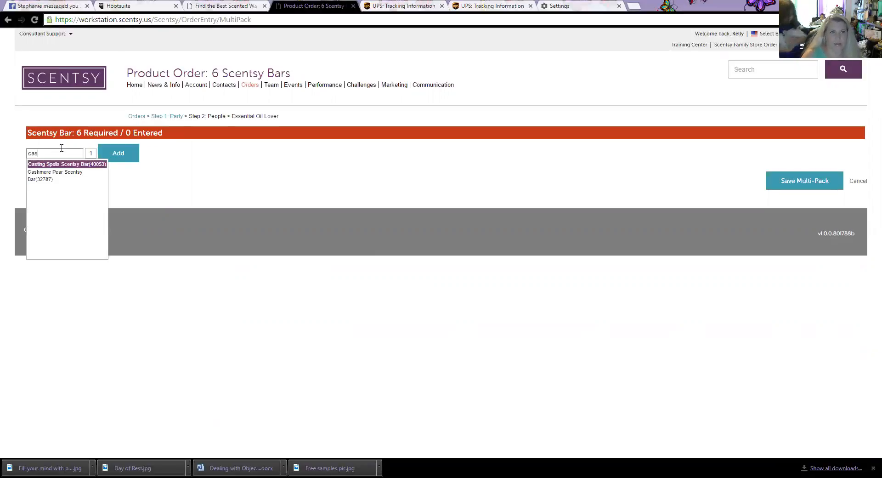
key("Tab")
left_click(118, 153)
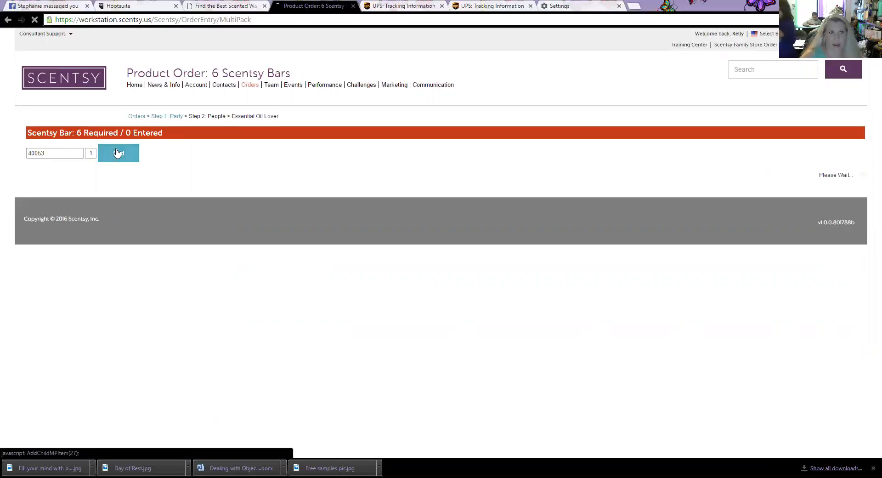
type("baked")
key("Down")
key("Tab")
left_click(118, 153)
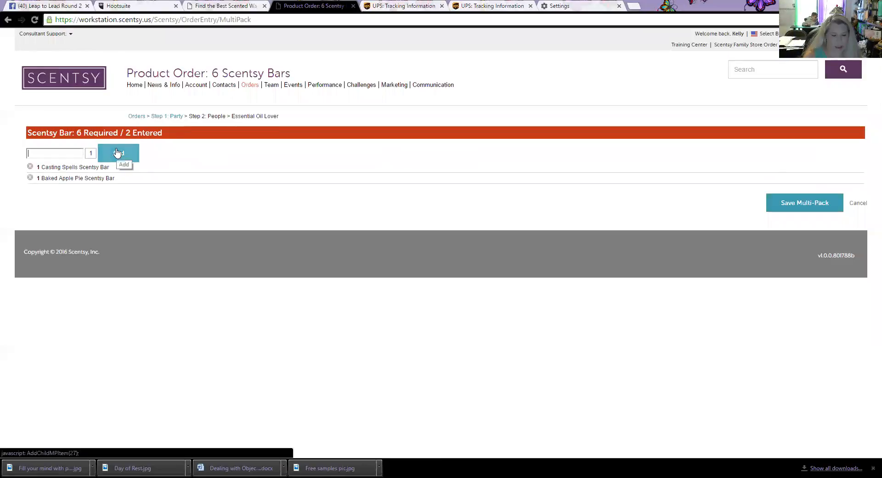
Step: Add one Perfectly Pomegranate and three Blue Raspberry Ice (37838) bars, completing 6 of 6
type("per")
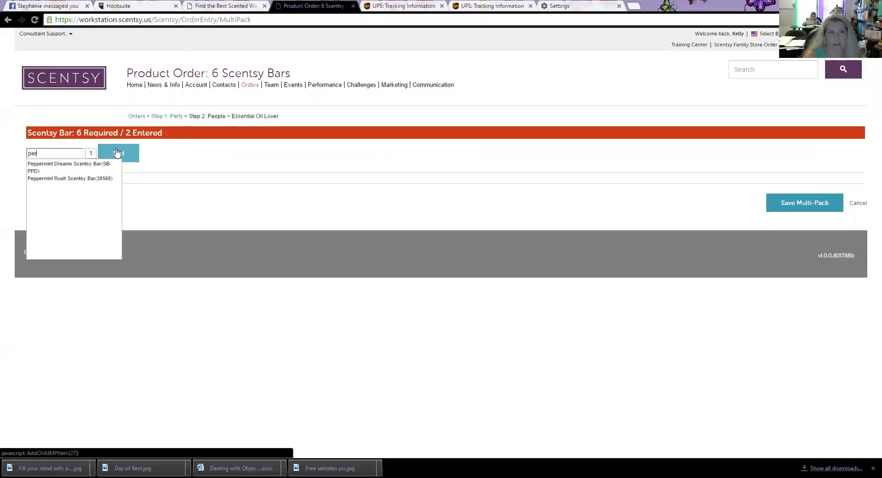
key("Down")
key("Return")
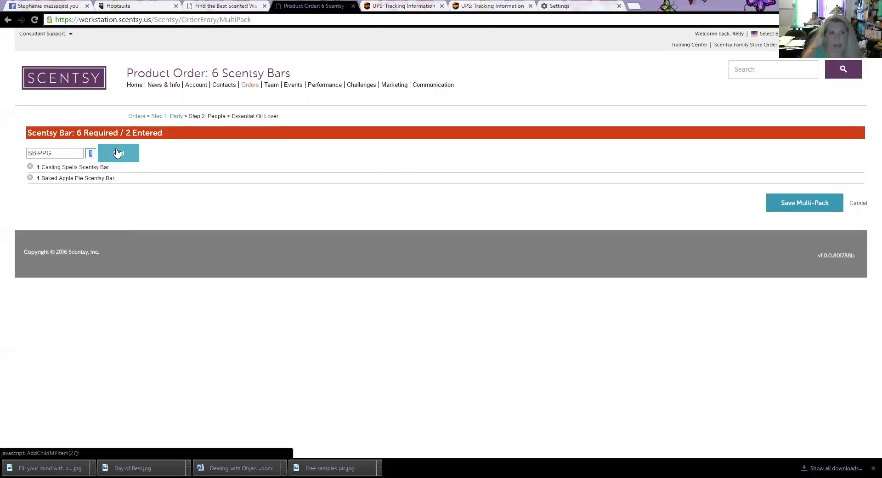
left_click(117, 152)
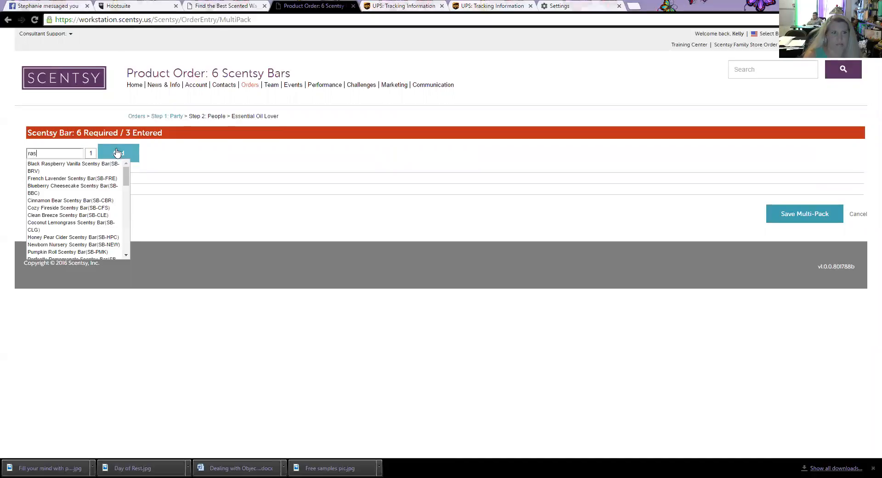
key("Down")
key("Down")
key("Down")
key("Tab")
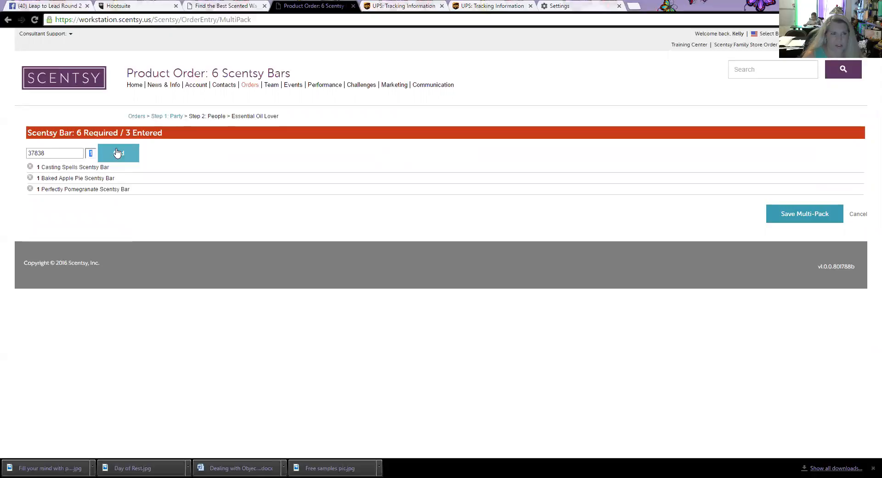
type("3")
left_click(117, 153)
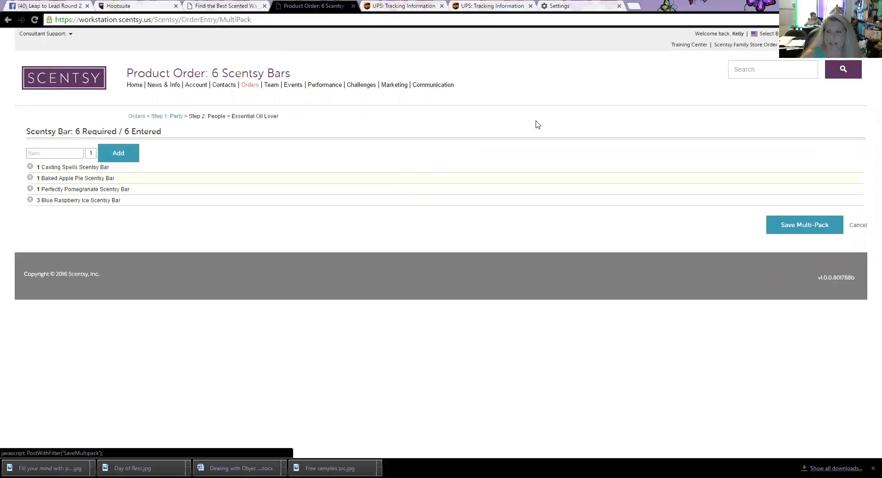
left_click(807, 227)
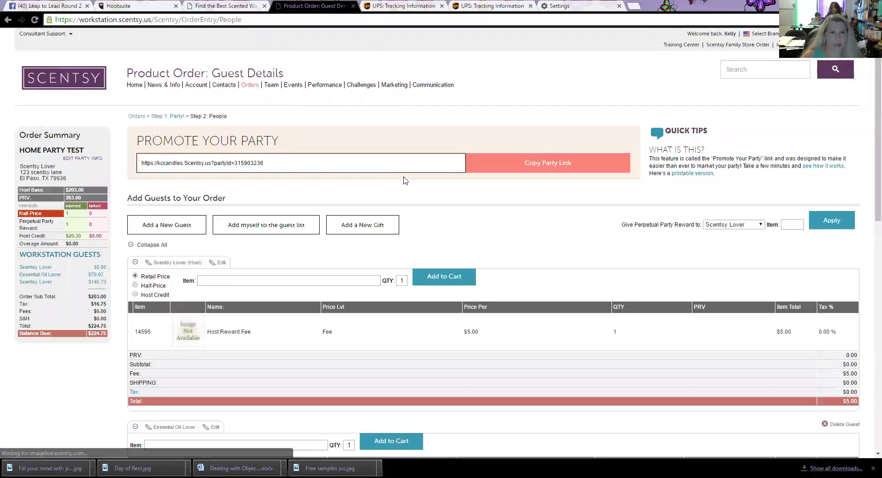
scroll(404, 183, "down", 9)
scroll(403, 186, "up", 1)
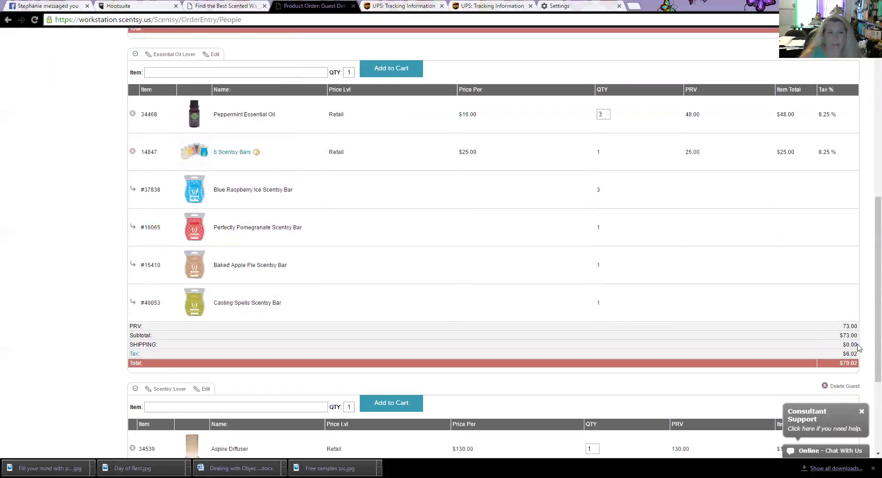
scroll(858, 347, "down", 4)
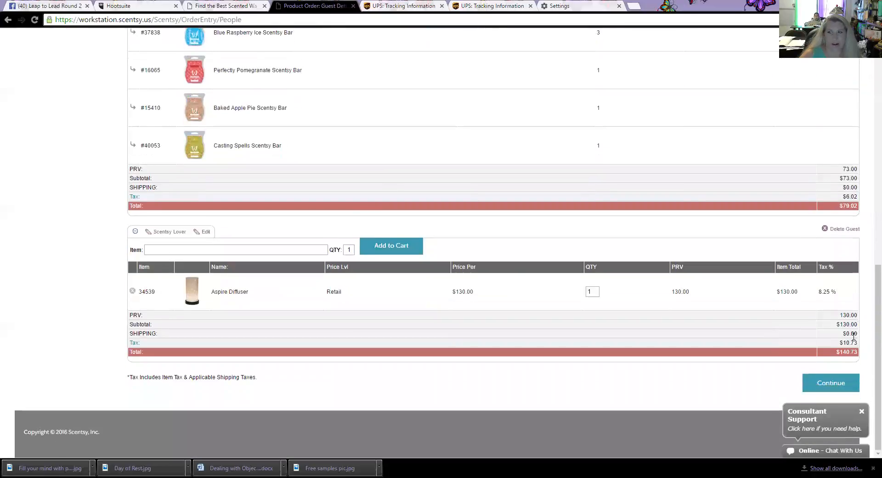
scroll(854, 337, "up", 15)
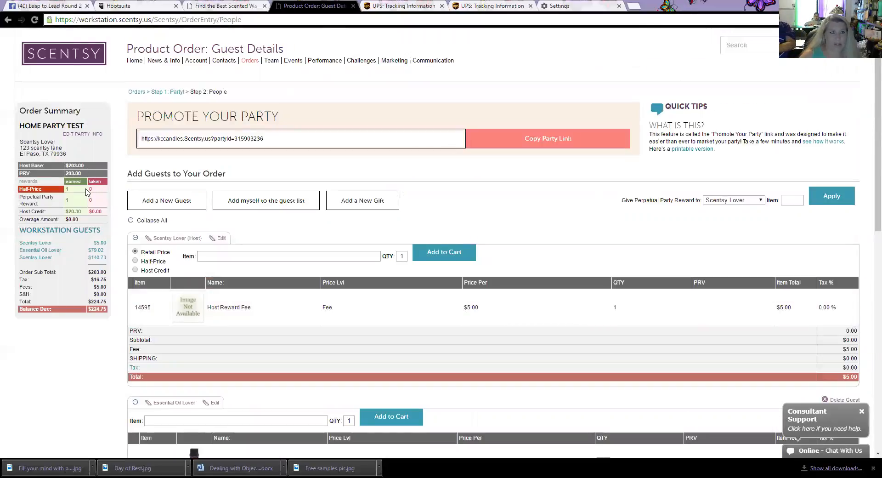
scroll(36, 148, "down", 1)
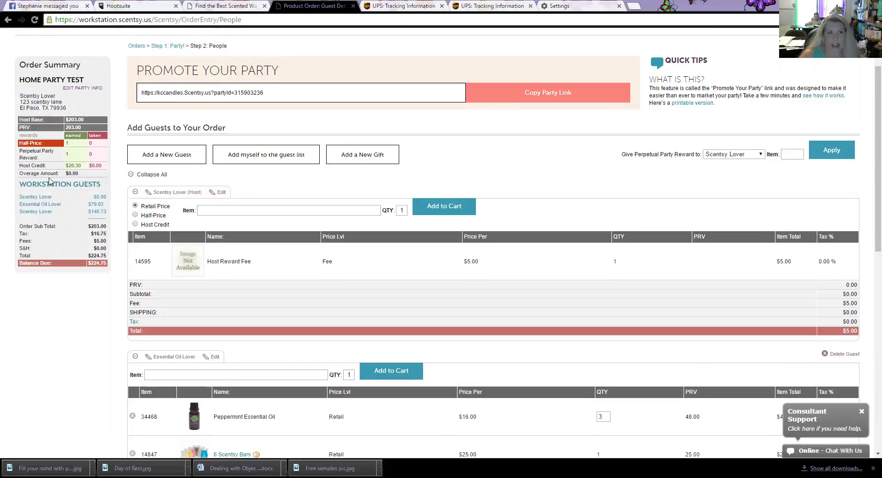
scroll(67, 172, "down", 1)
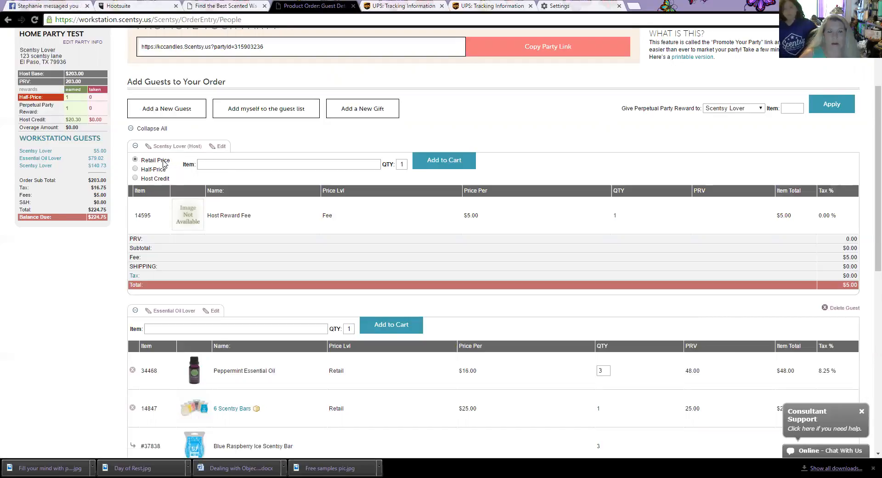
left_click(156, 170)
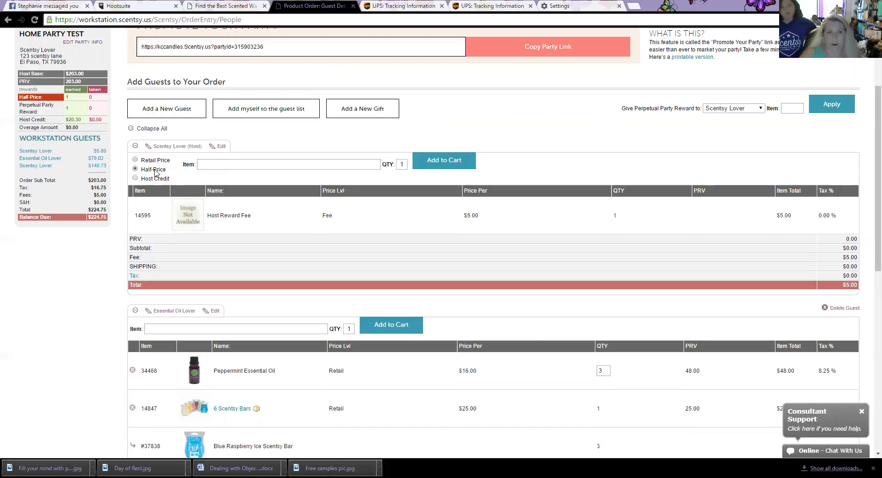
left_click(225, 164)
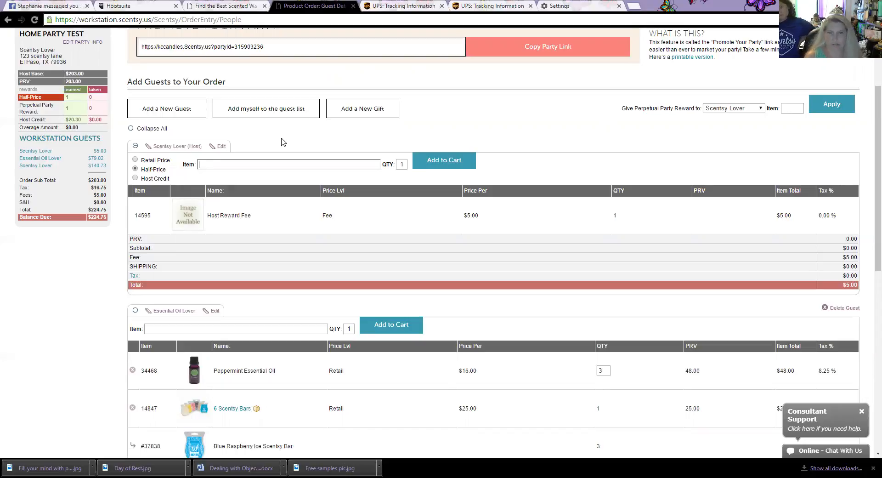
type("li")
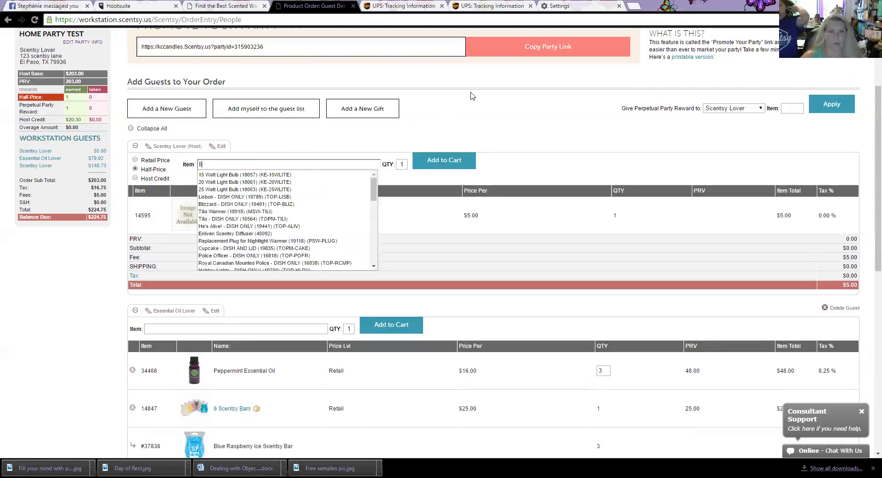
left_click(212, 190)
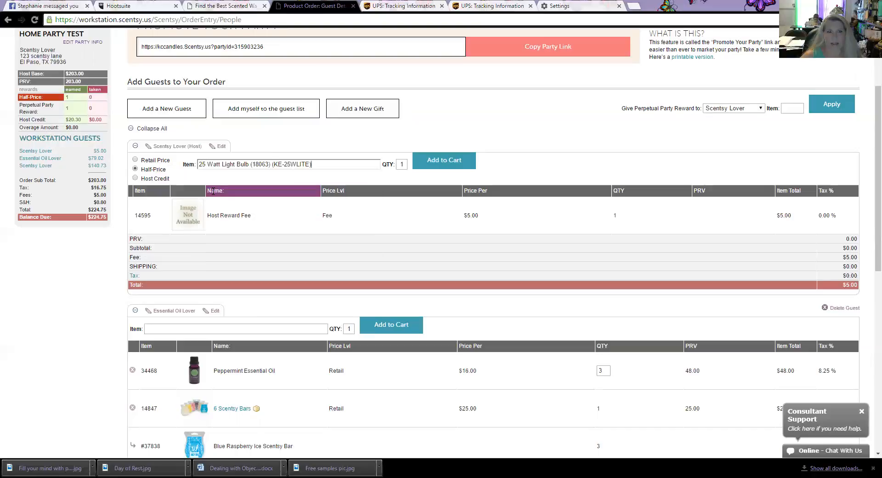
left_click(448, 164)
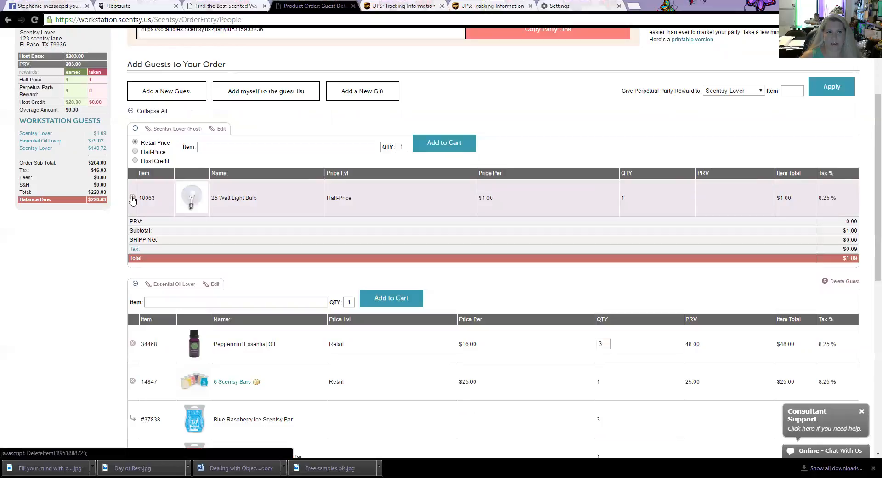
left_click(132, 199)
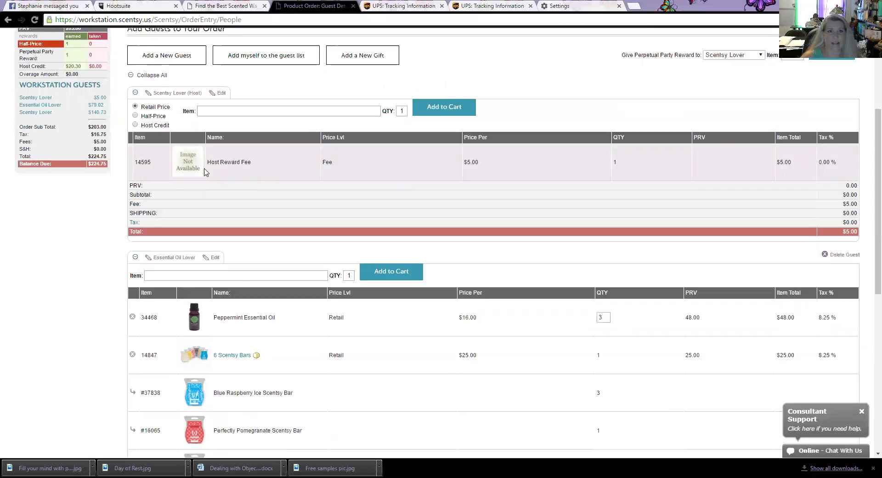
Step: Add the 25 Watt Light Bulb (18063) to the host's cart at half price
scroll(226, 172, "up", 1)
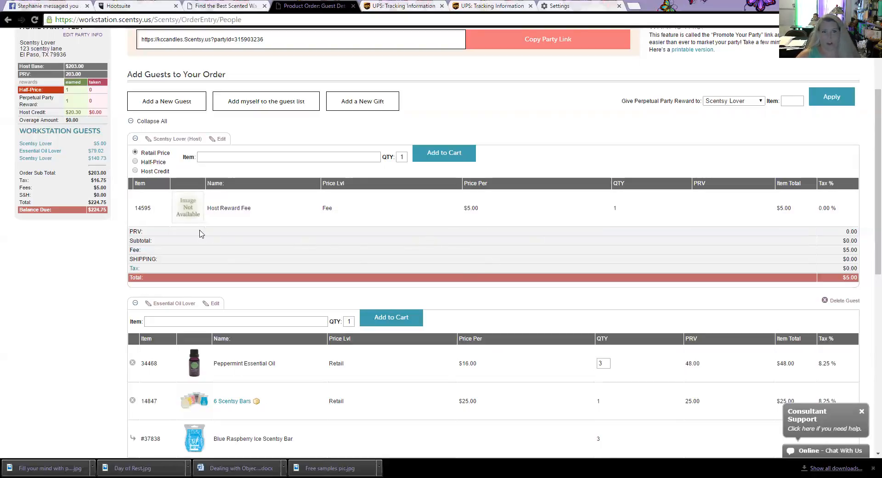
left_click(135, 162)
left_click(212, 157)
type("bulb")
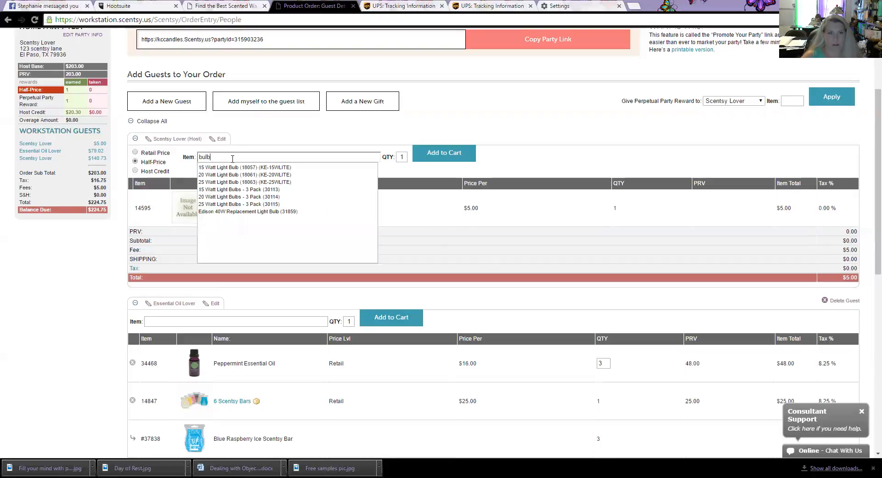
left_click(233, 182)
left_click(439, 156)
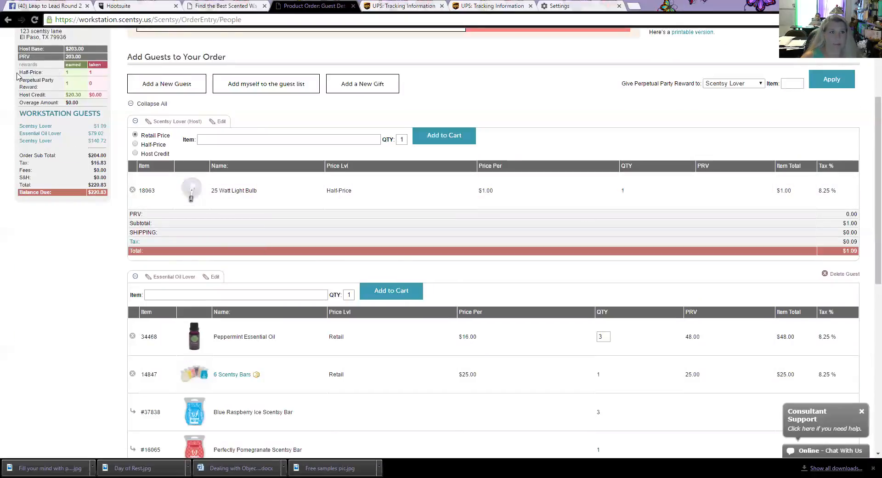
scroll(45, 80, "up", 1)
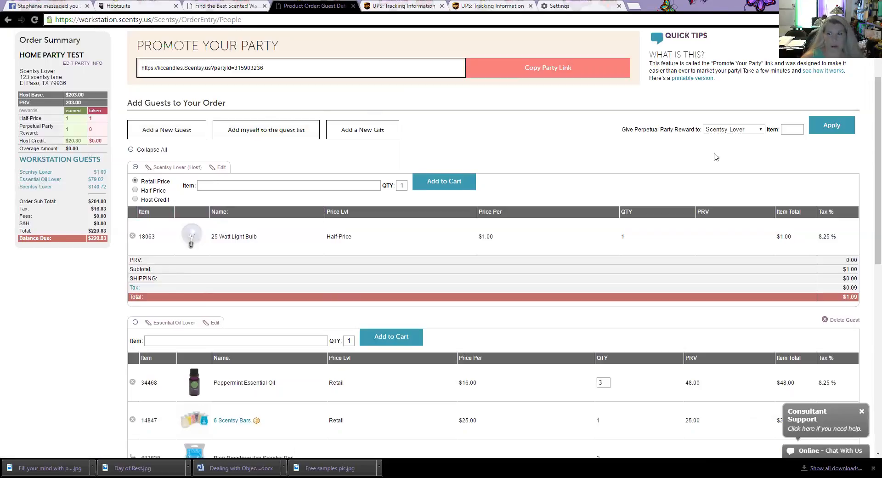
scroll(717, 159, "up", 2)
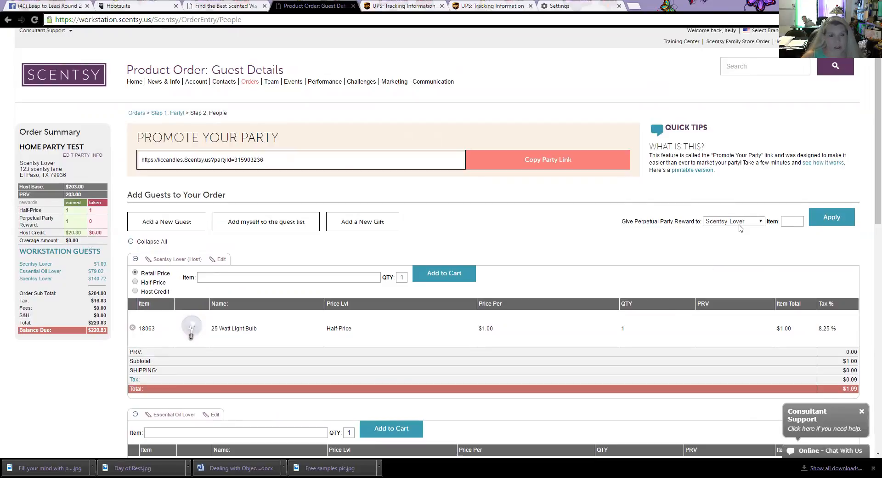
scroll(740, 229, "down", 1)
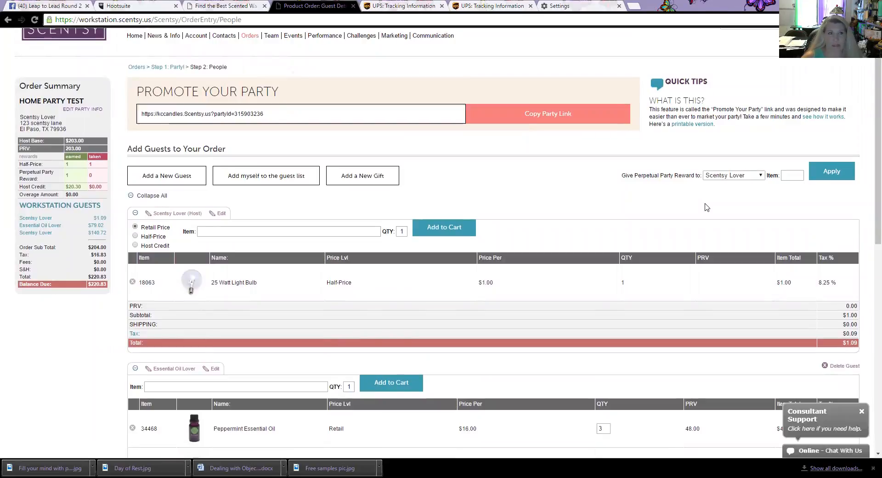
Step: Review the perpetual party reward recipient list, leave it unchanged, and open Add a New Guest
left_click(788, 177)
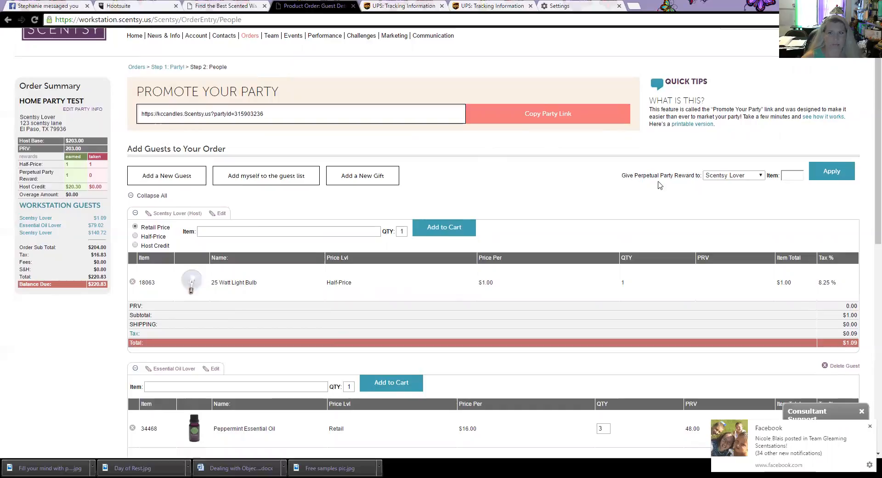
left_click(761, 176)
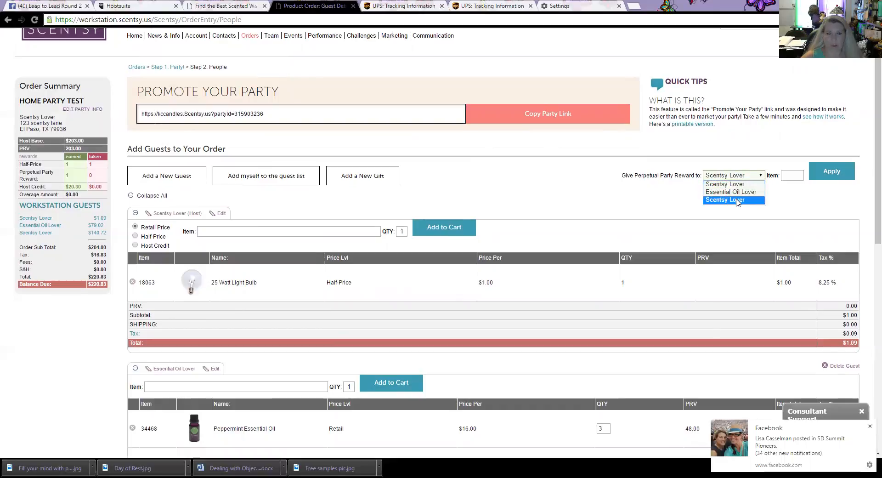
left_click(640, 202)
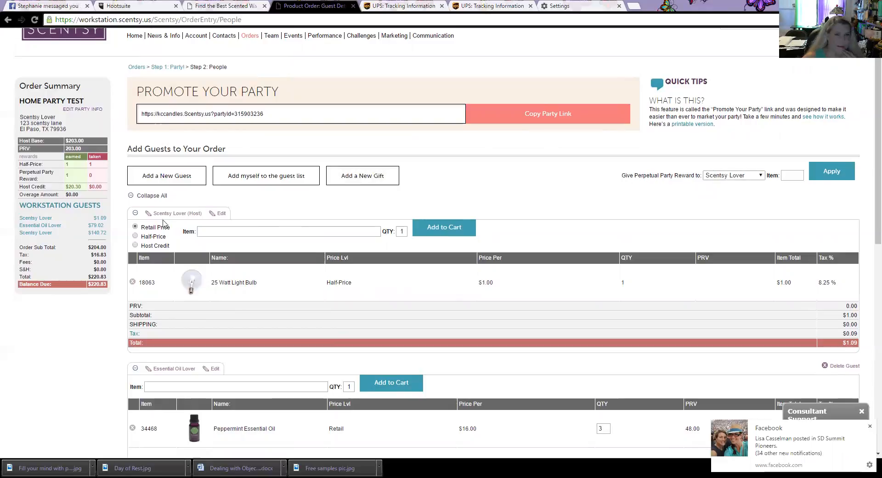
left_click(178, 182)
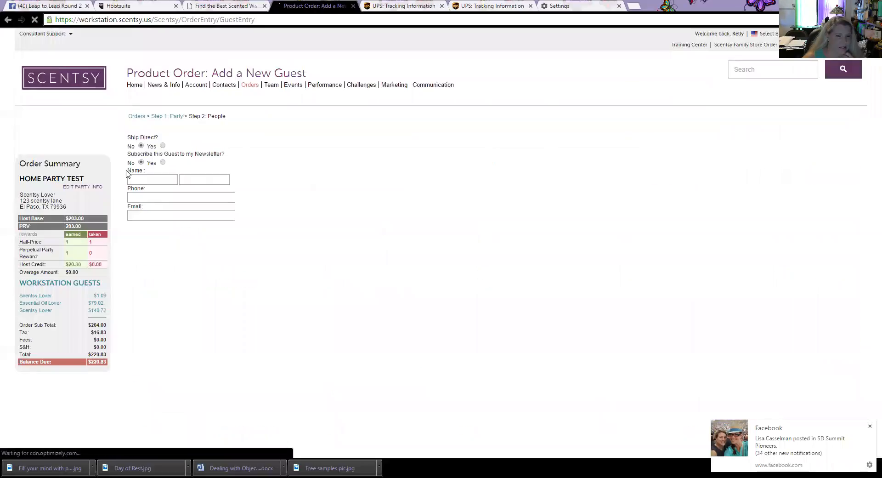
Step: Enter the new guest's first and last name only and save back to the carts
left_click(154, 180)
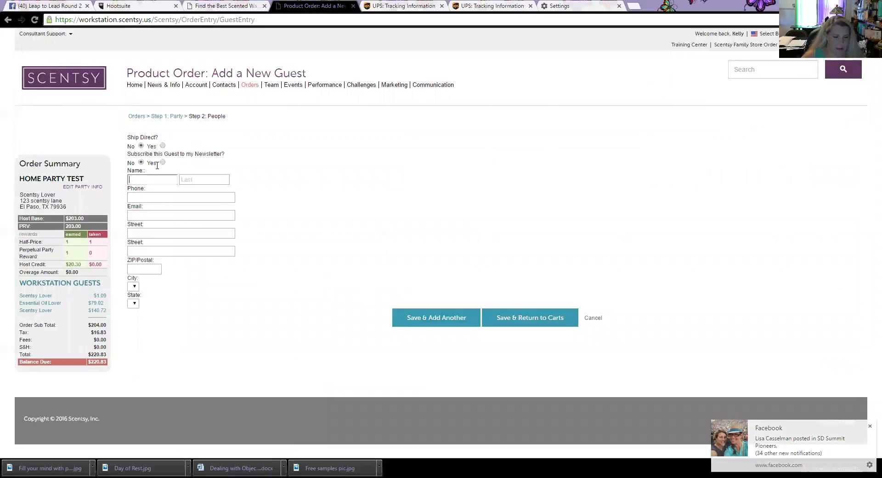
type("Skin")
key("Tab")
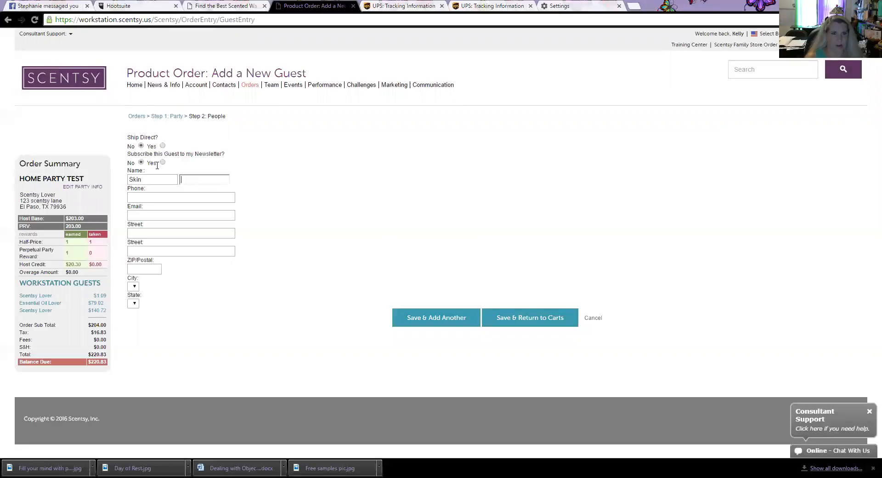
type("Lover")
key("Tab")
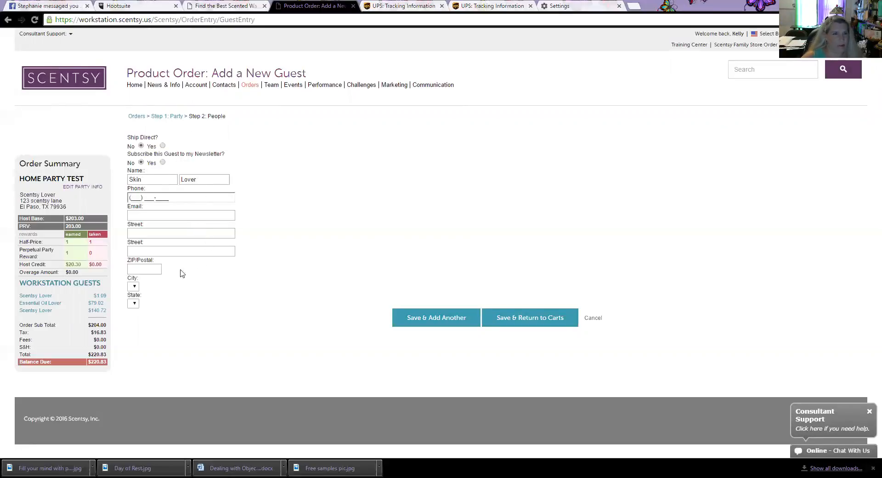
left_click(531, 323)
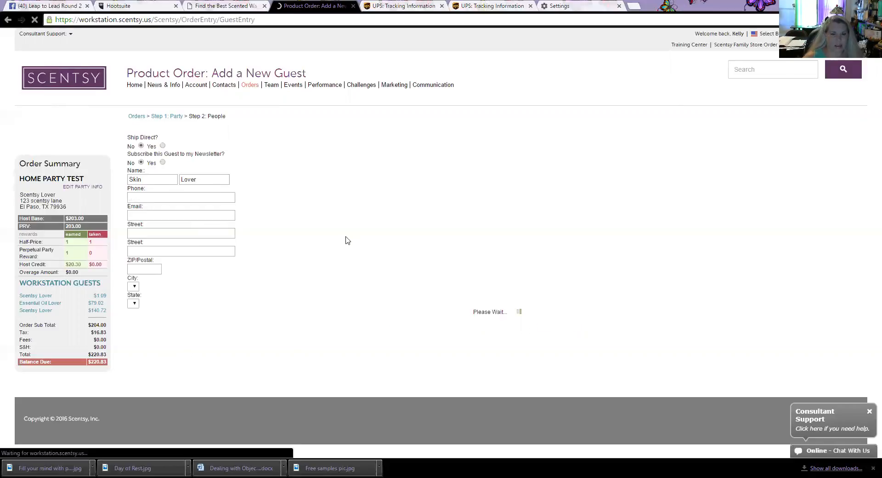
scroll(117, 234, "down", 4)
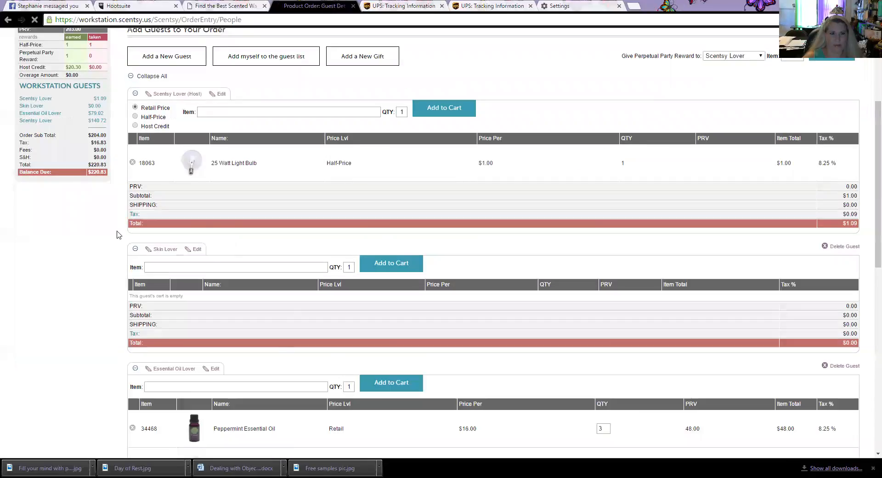
Step: Give the new guest the perpetual party reward as a 6 Scentsy Bars pack (MP-6PK)
scroll(308, 262, "up", 3)
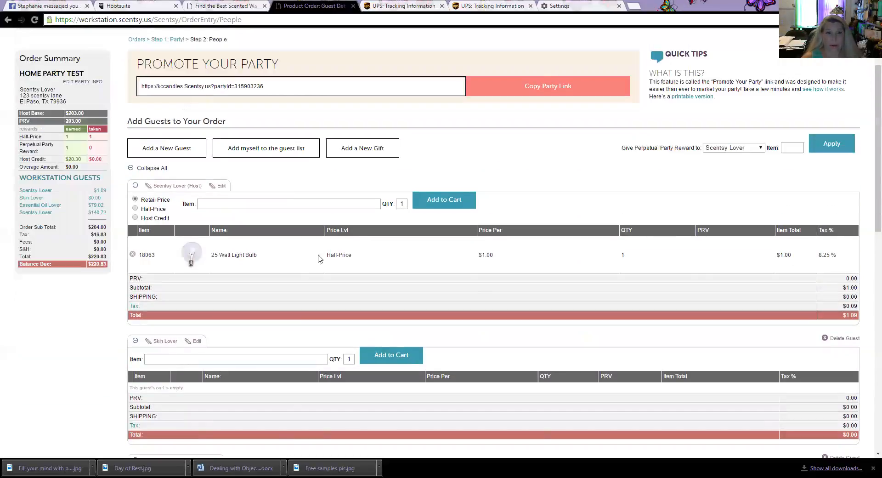
scroll(323, 255, "down", 1)
scroll(323, 258, "up", 2)
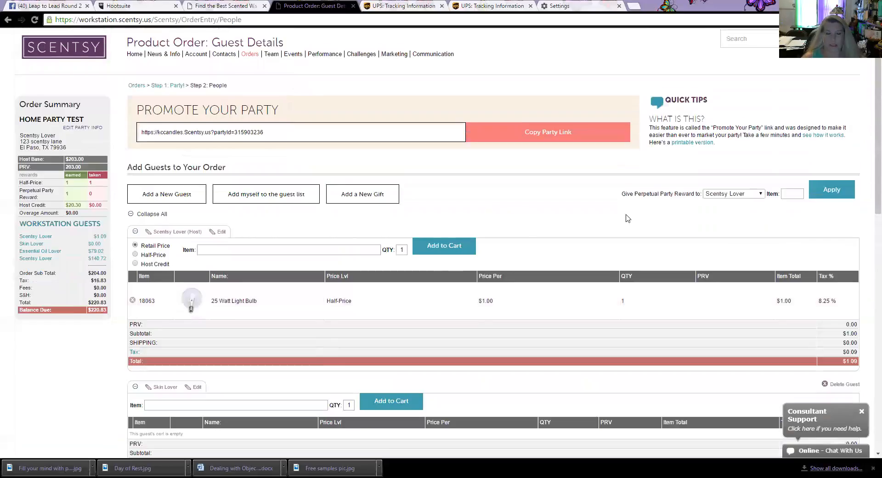
left_click(761, 194)
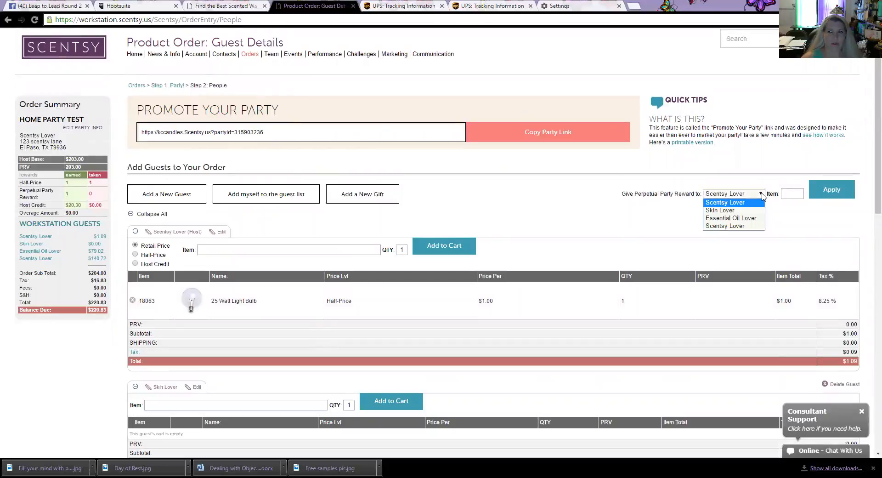
left_click(748, 213)
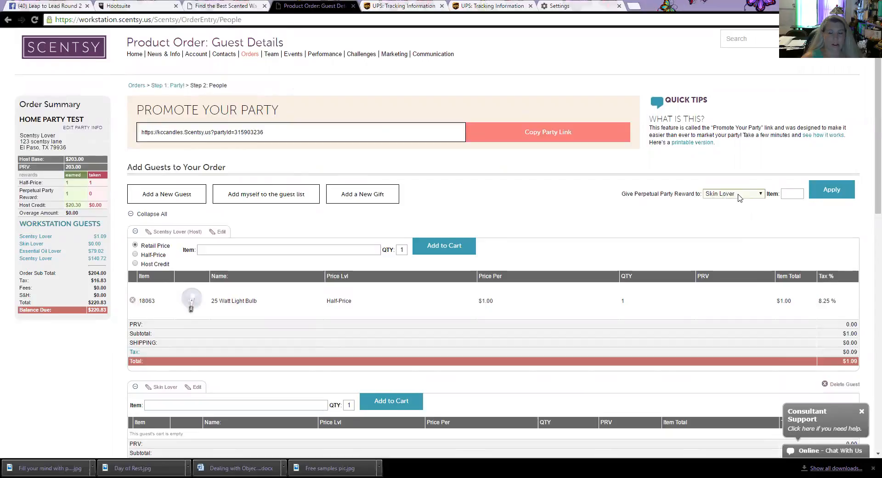
left_click(787, 193)
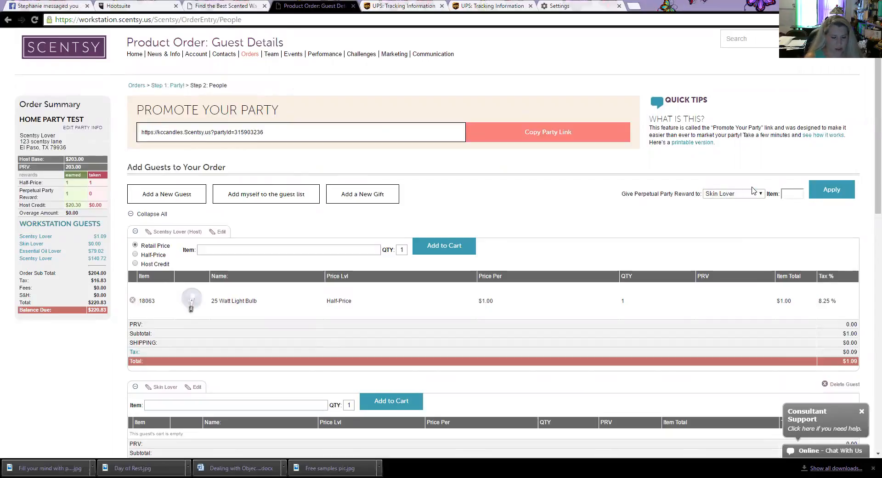
type("t")
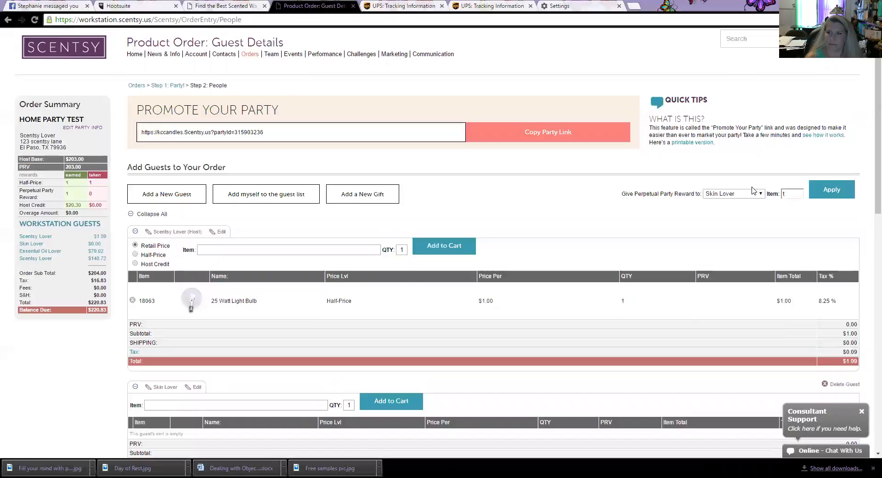
type("-1P-6PK")
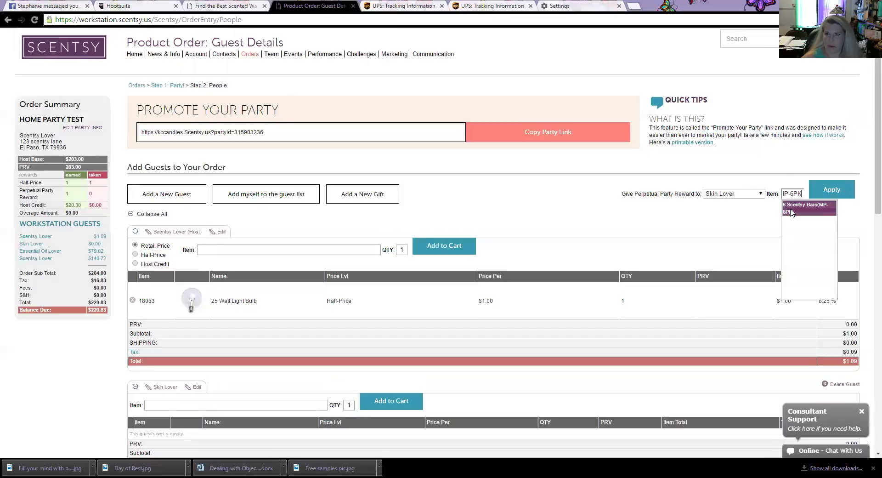
left_click(791, 210)
left_click(832, 190)
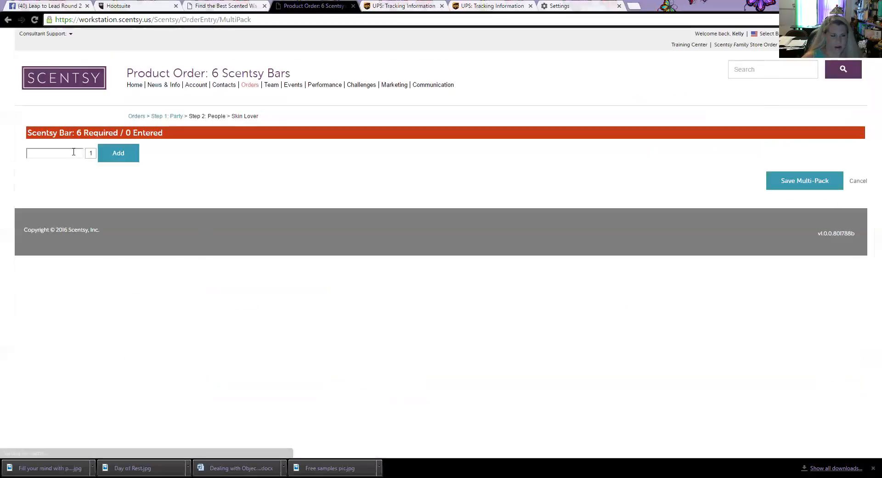
Step: Fill the reward pack with six Casting Spells bars (40053) and save the multi-pack
left_click(76, 151)
type("cand")
key("Down")
key("Tab")
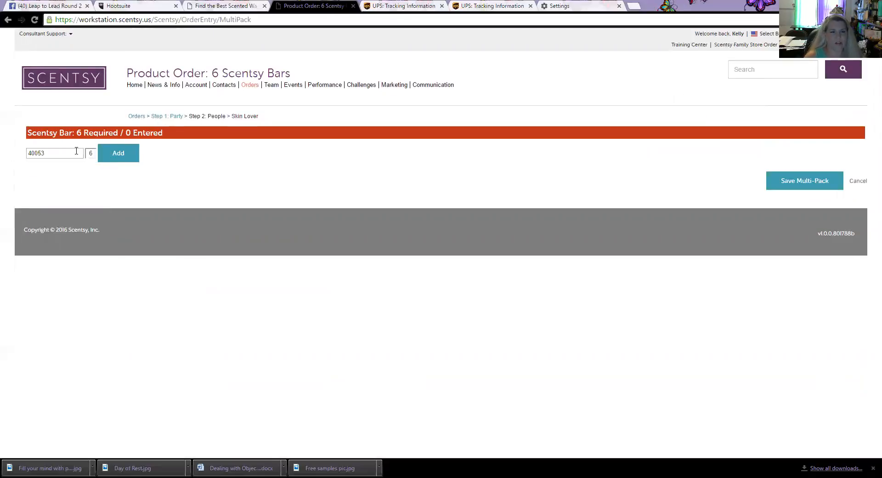
left_click(119, 157)
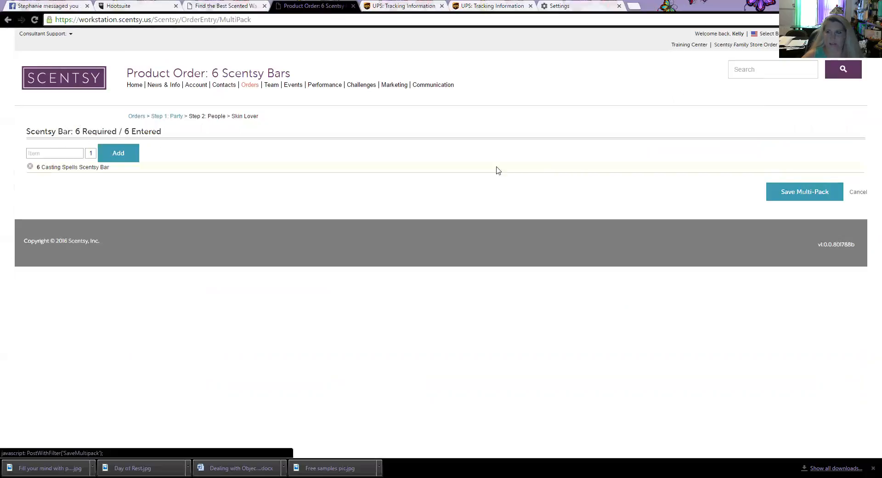
left_click(832, 192)
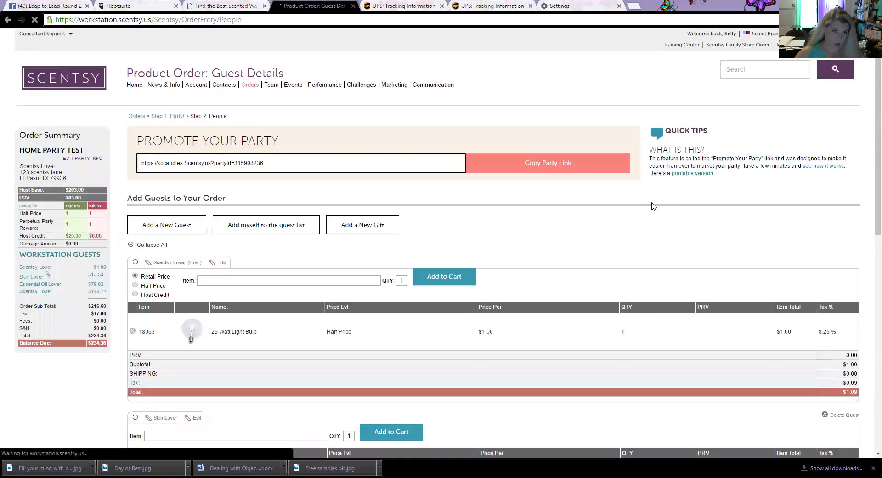
scroll(620, 230, "down", 3)
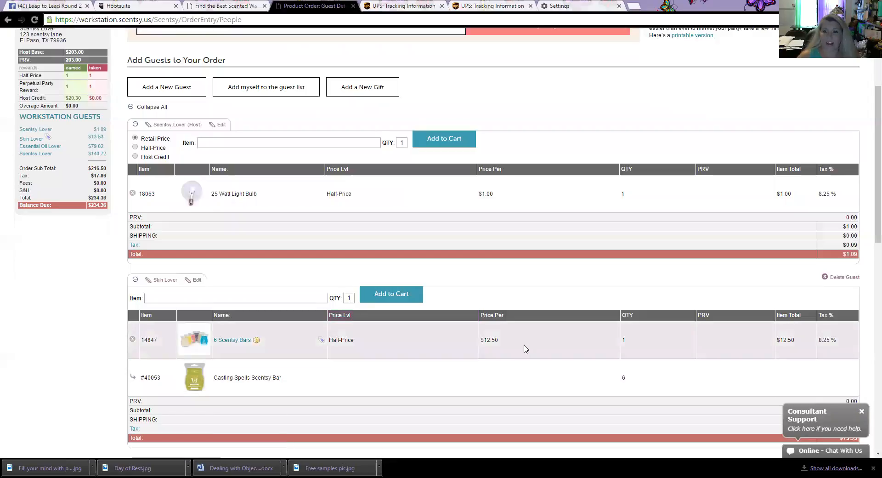
Step: Add a 6 Scentsy Bars pack to the host's cart, priced with Host Credit
scroll(525, 349, "up", 1)
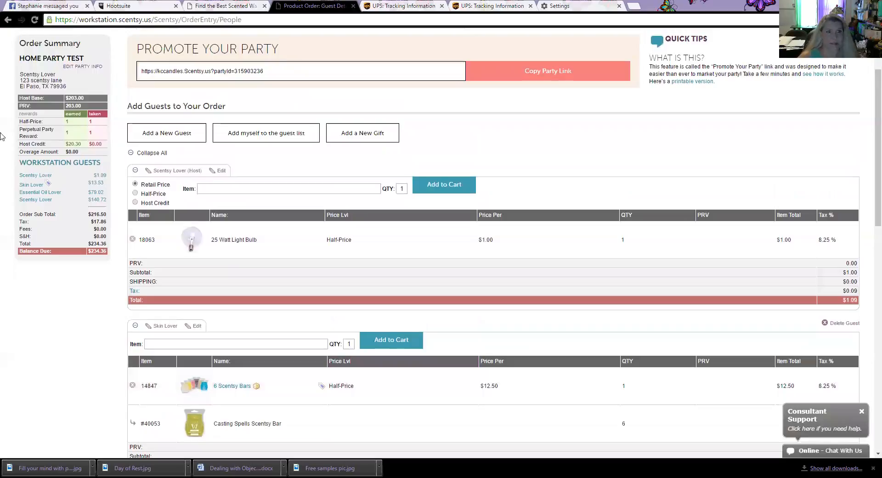
left_click(154, 204)
left_click(228, 190)
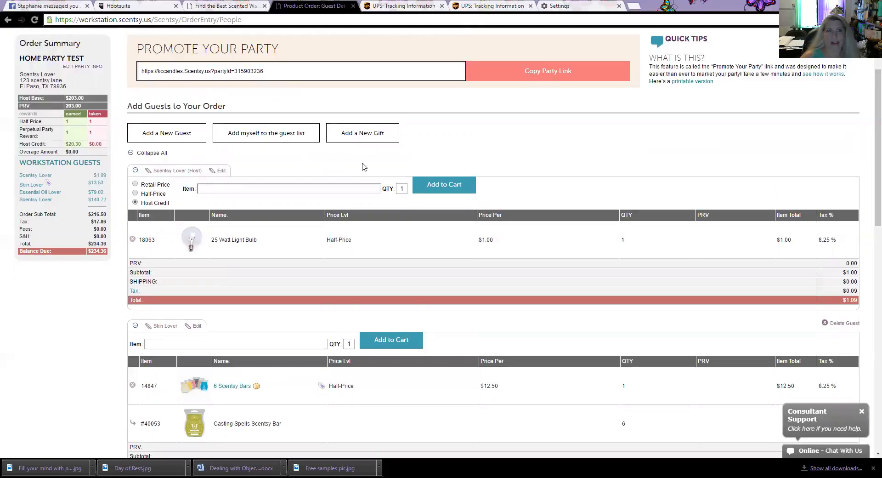
type("MP")
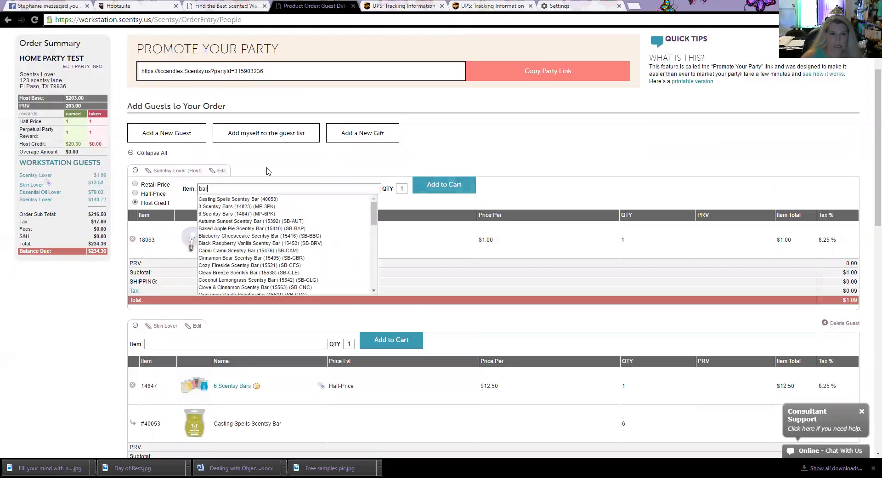
left_click(227, 214)
left_click(436, 186)
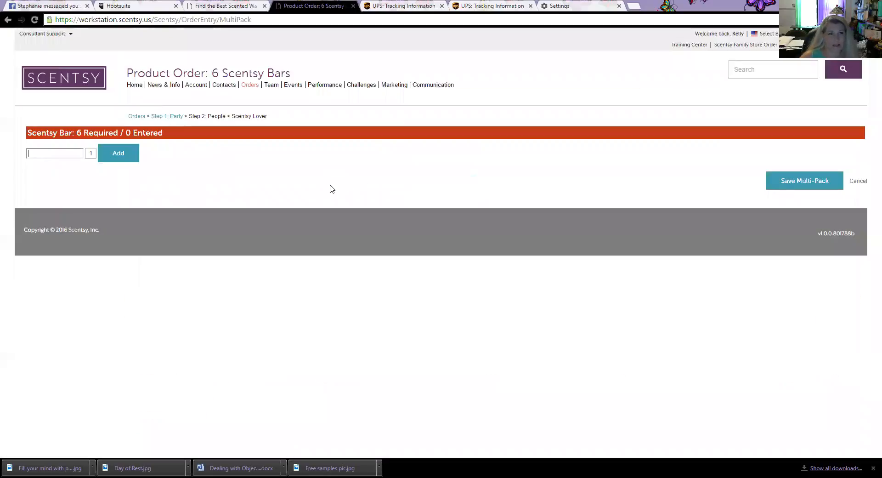
Step: Fill the host's pack with six Casting Spells bars (40053) and save it
type("40053")
key("Tab")
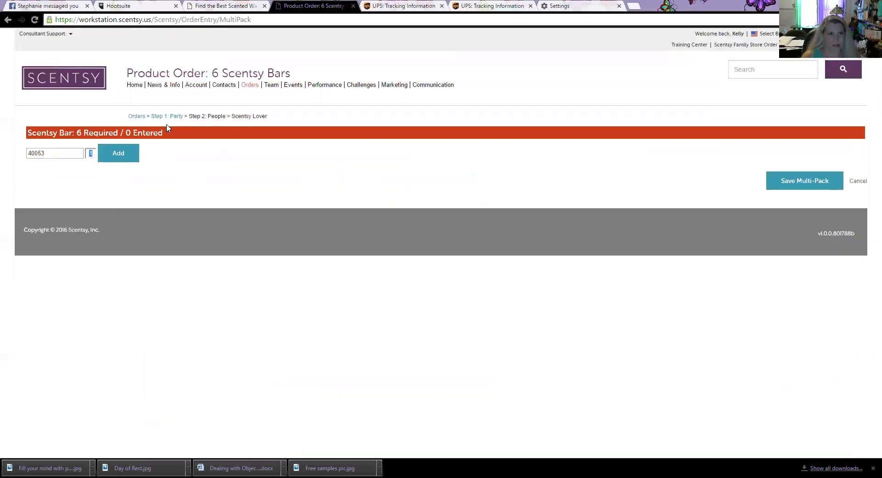
type("6")
key("Return")
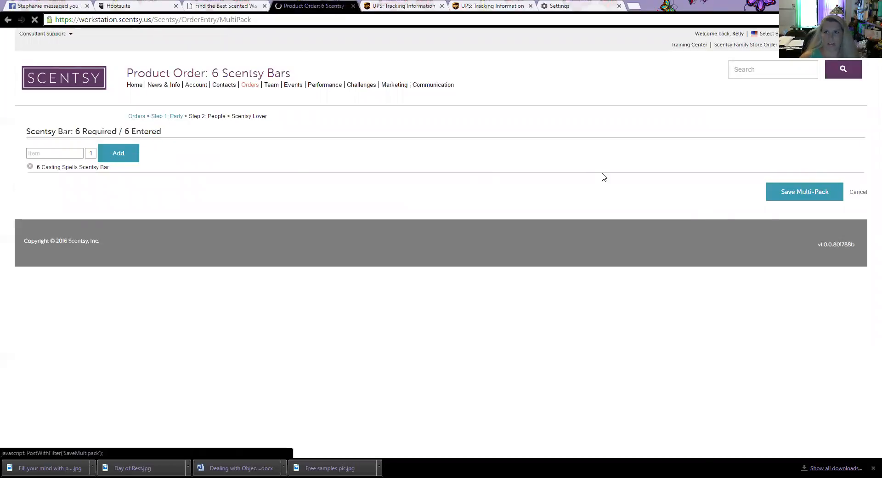
left_click(784, 195)
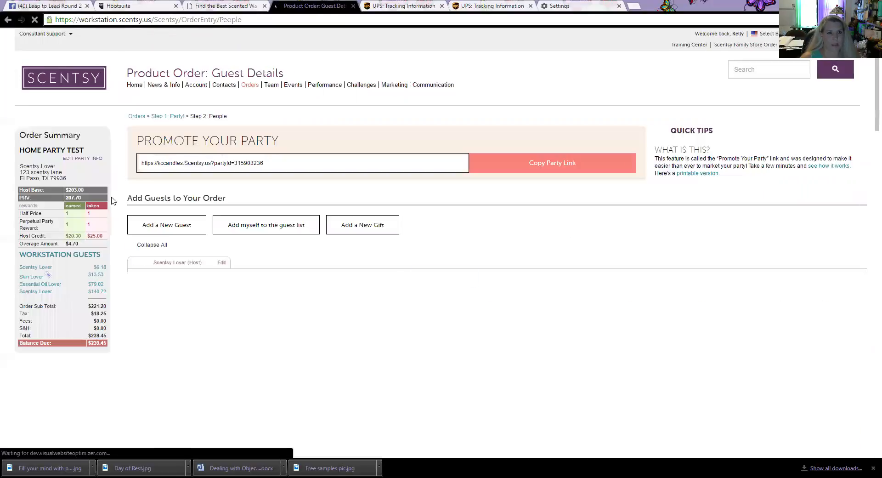
Step: Review all guest carts and continue the order to Step 3: Payments
scroll(112, 197, "down", 5)
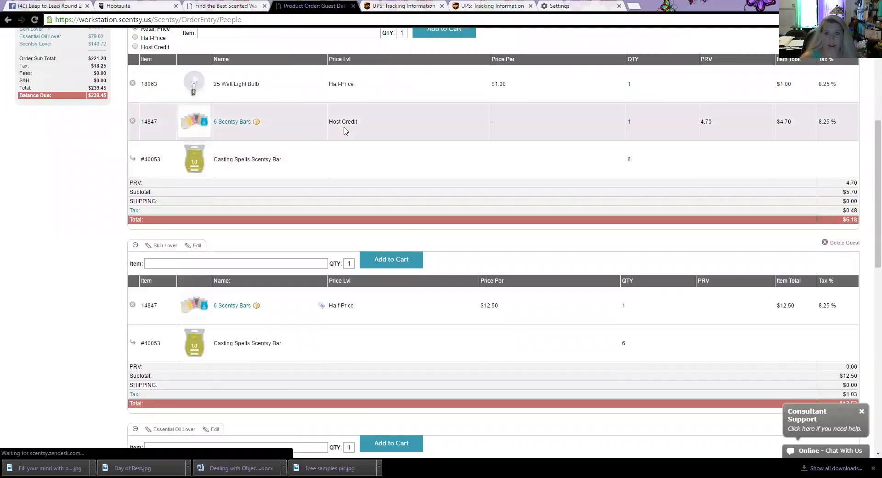
scroll(423, 173, "up", 2)
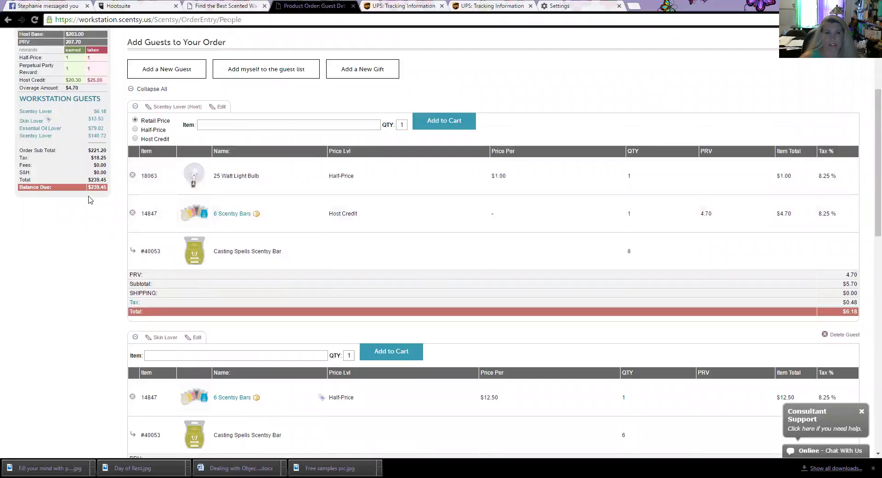
scroll(444, 207, "up", 2)
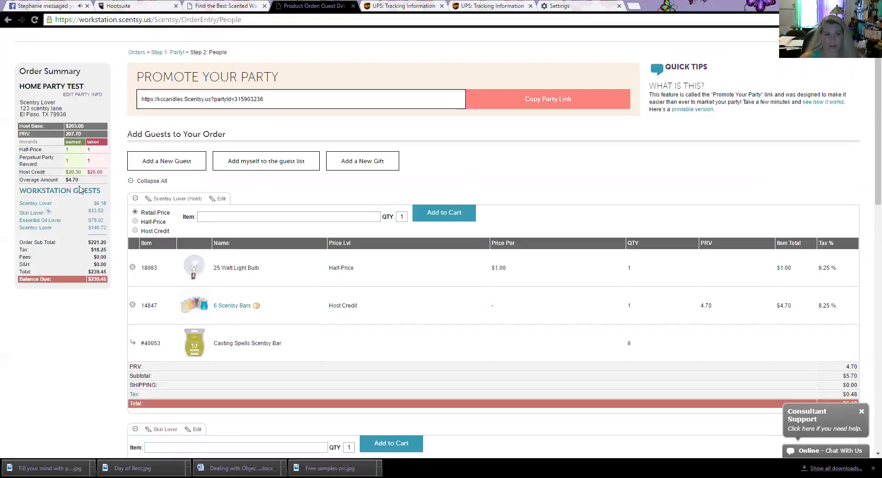
scroll(156, 202, "down", 1)
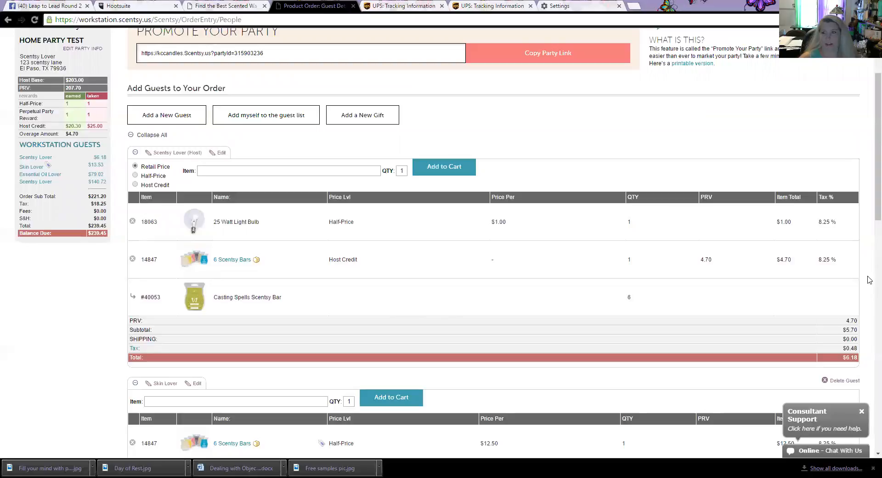
scroll(543, 337, "up", 2)
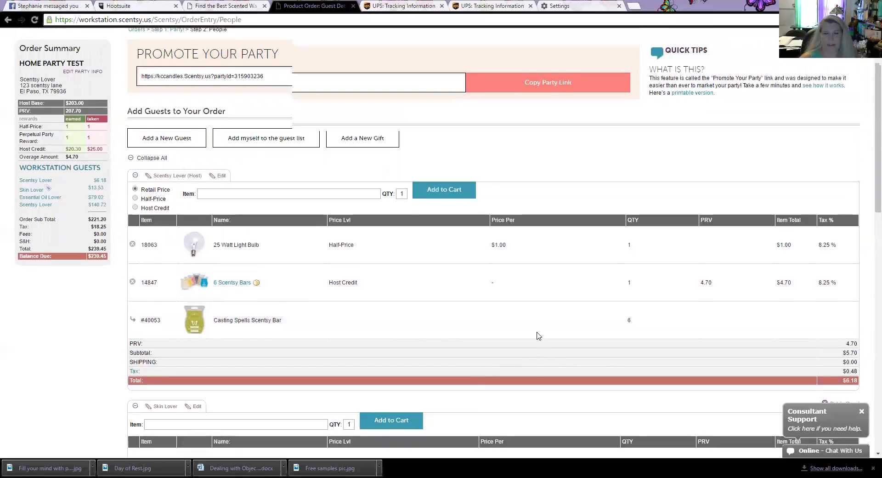
scroll(527, 318, "up", 1)
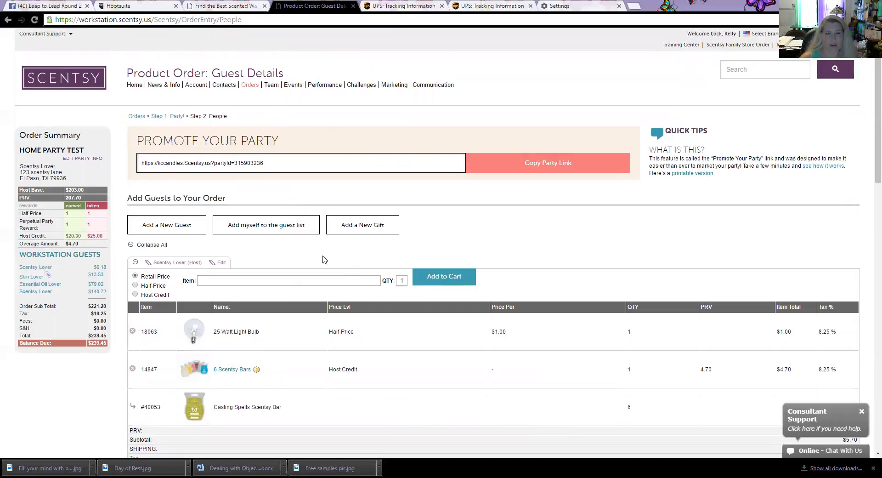
scroll(323, 259, "down", 14)
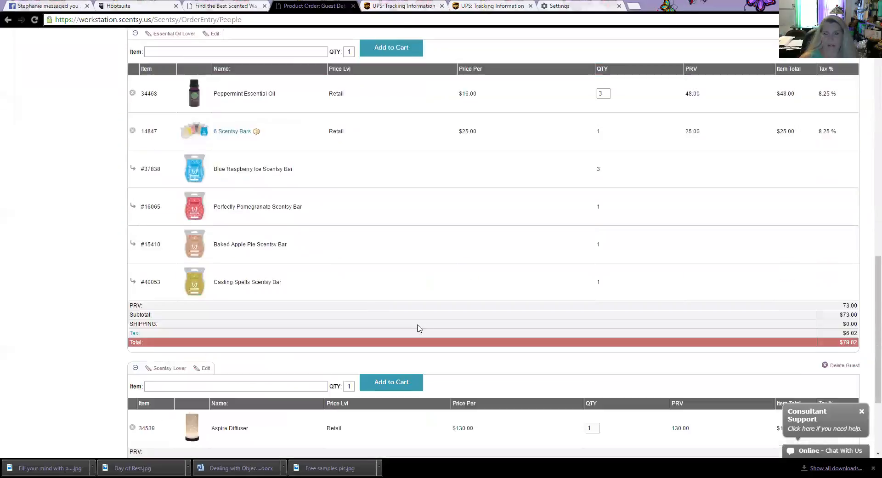
scroll(418, 328, "down", 3)
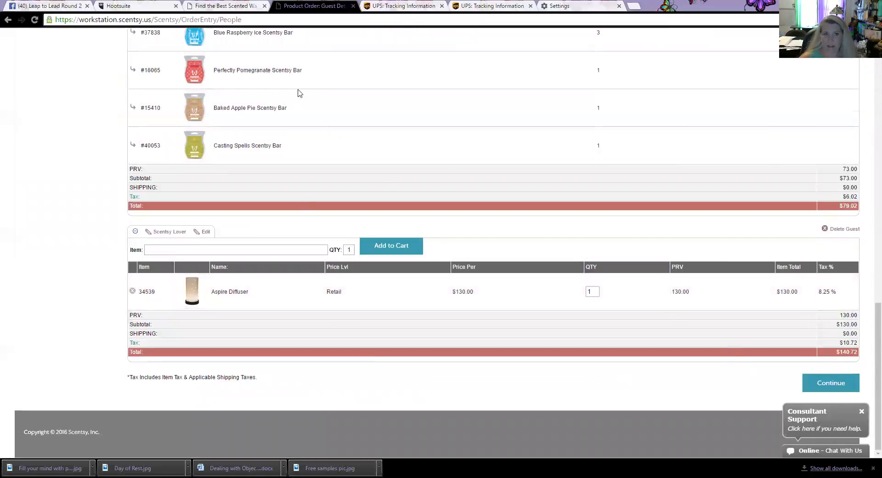
left_click(824, 382)
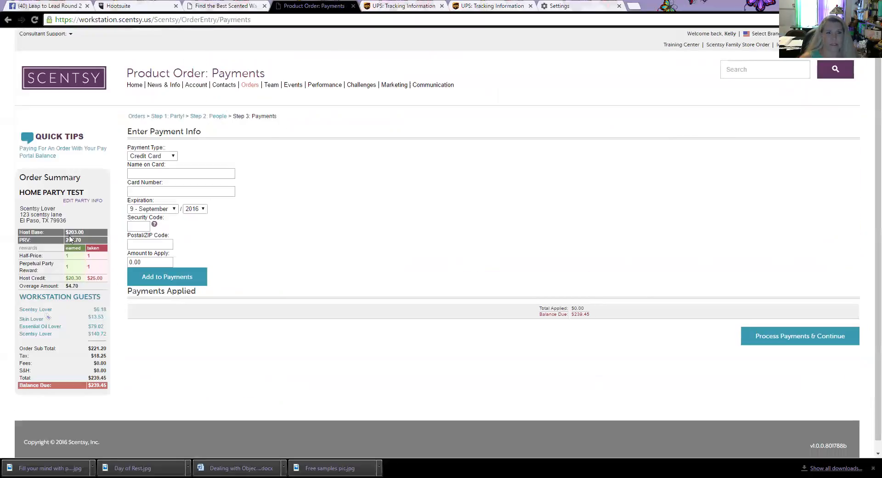
left_click(174, 157)
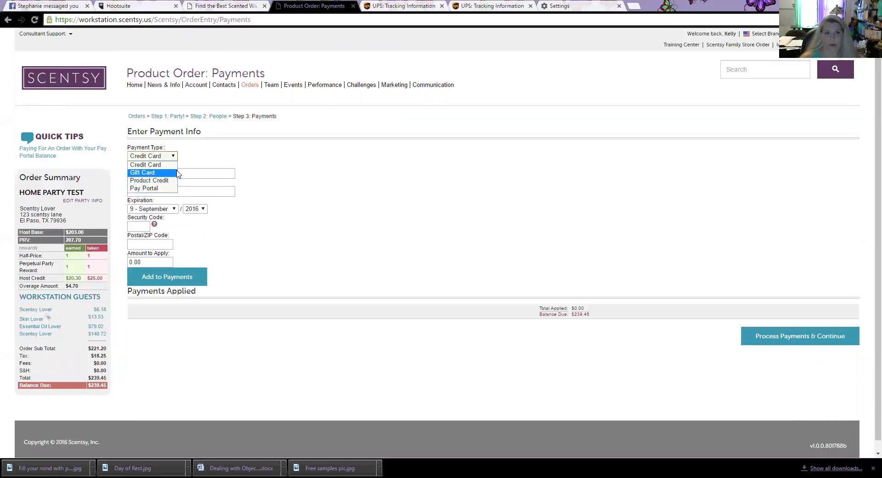
left_click(230, 159)
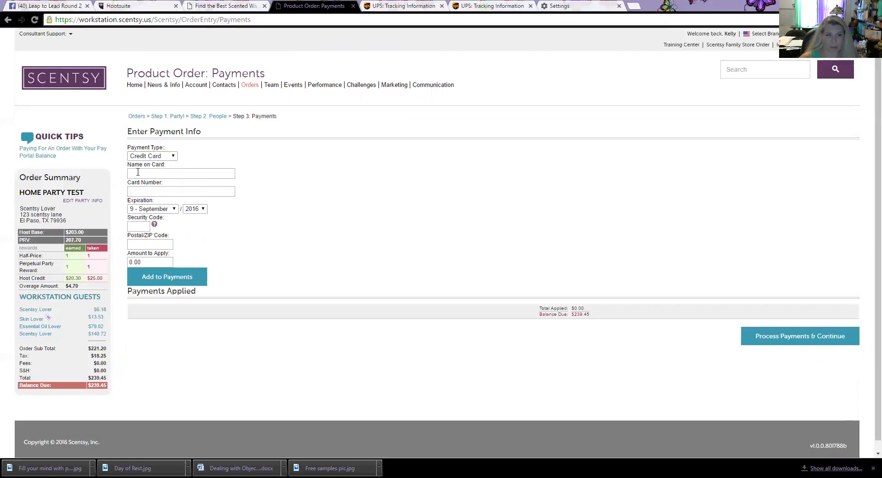
left_click(137, 229)
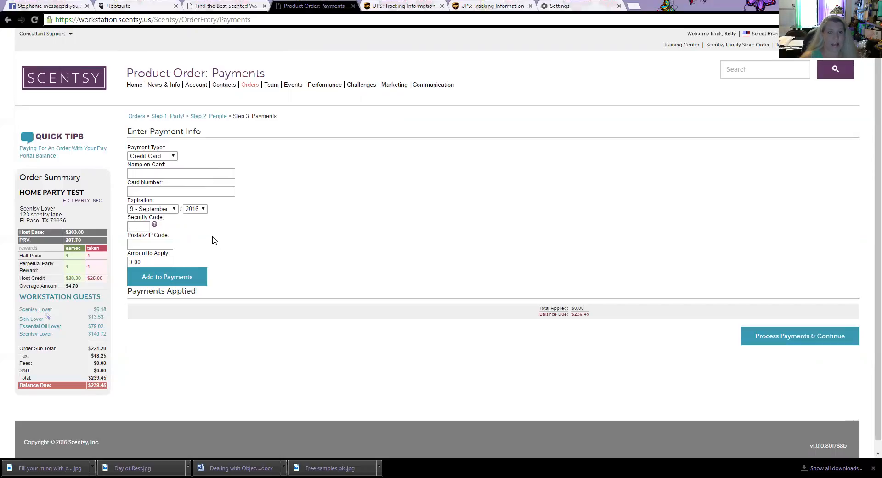
left_click(156, 243)
left_click(161, 261)
double_click(161, 261)
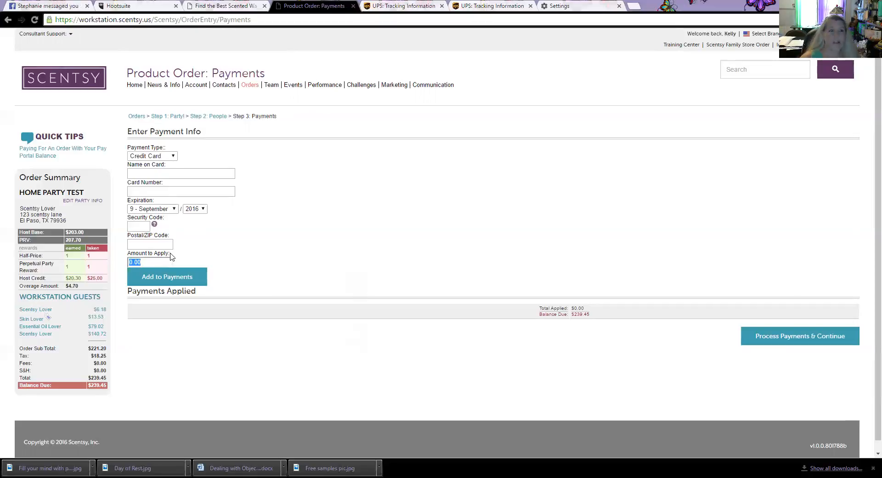
scroll(175, 244, "down", 1)
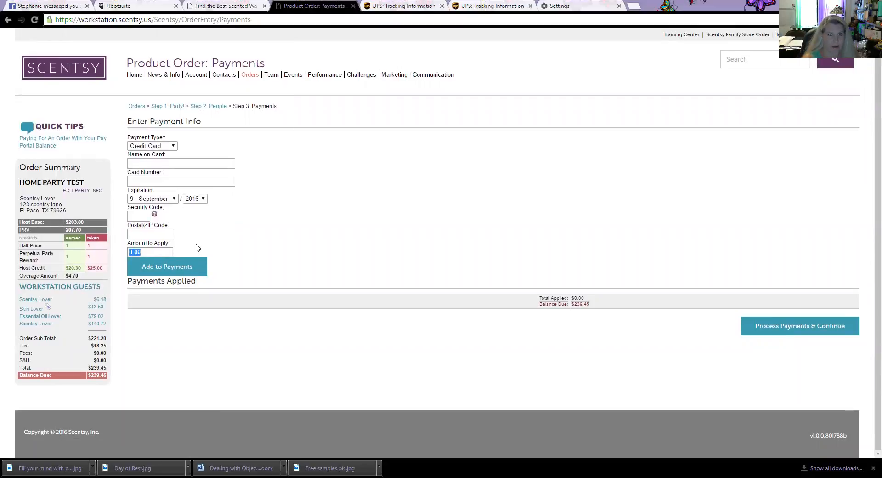
scroll(198, 248, "up", 1)
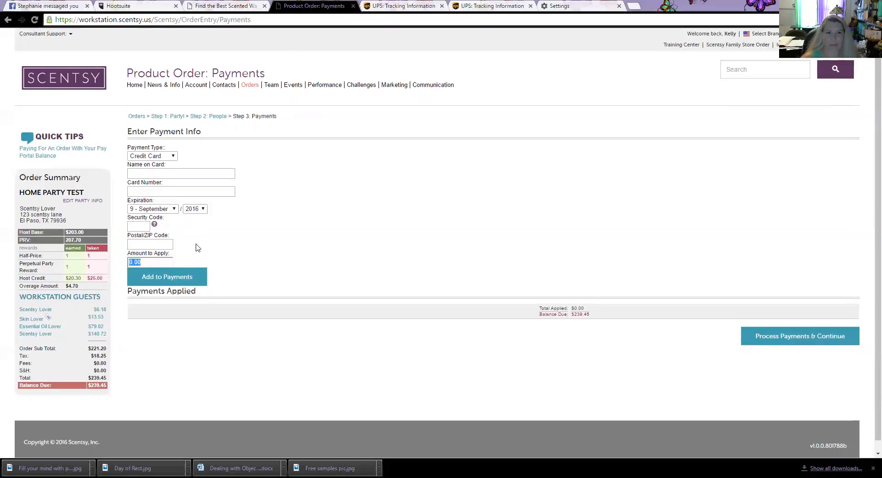